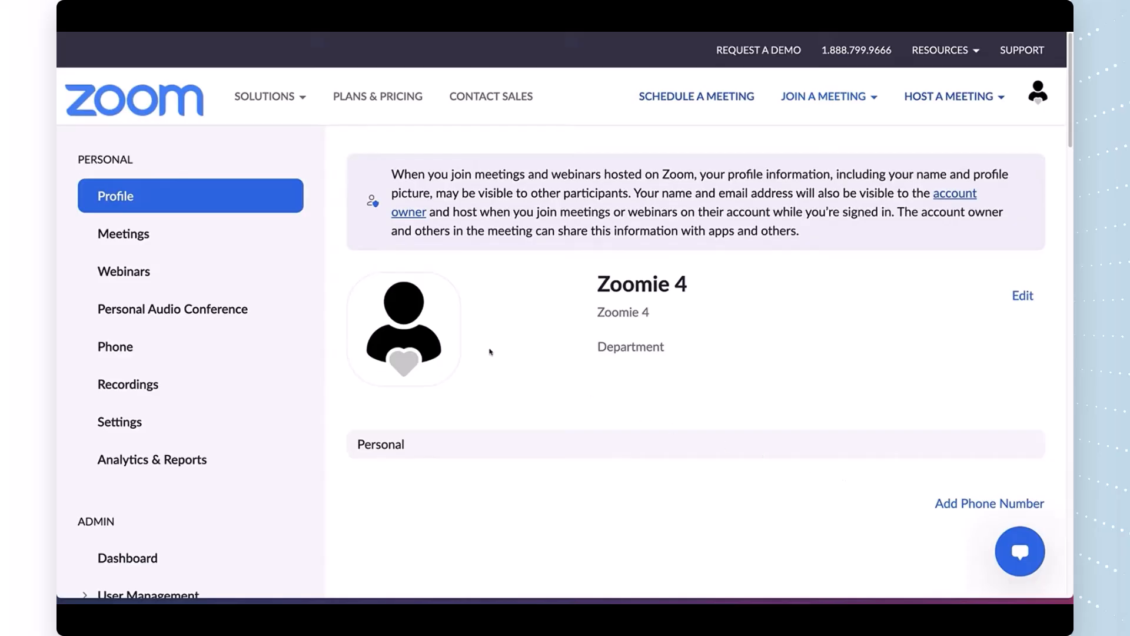
# Step: Schedule a new meeting titled 'Candidate Interview' with description 'Please bring your portfolio!'
pyautogui.click(133, 237)
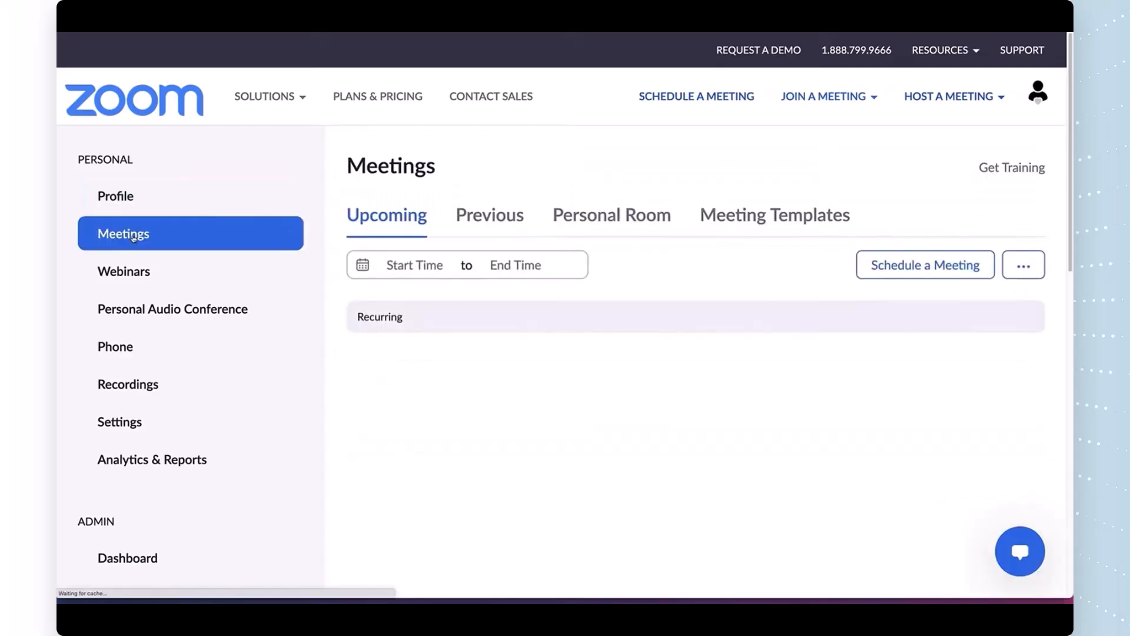
pyautogui.click(923, 268)
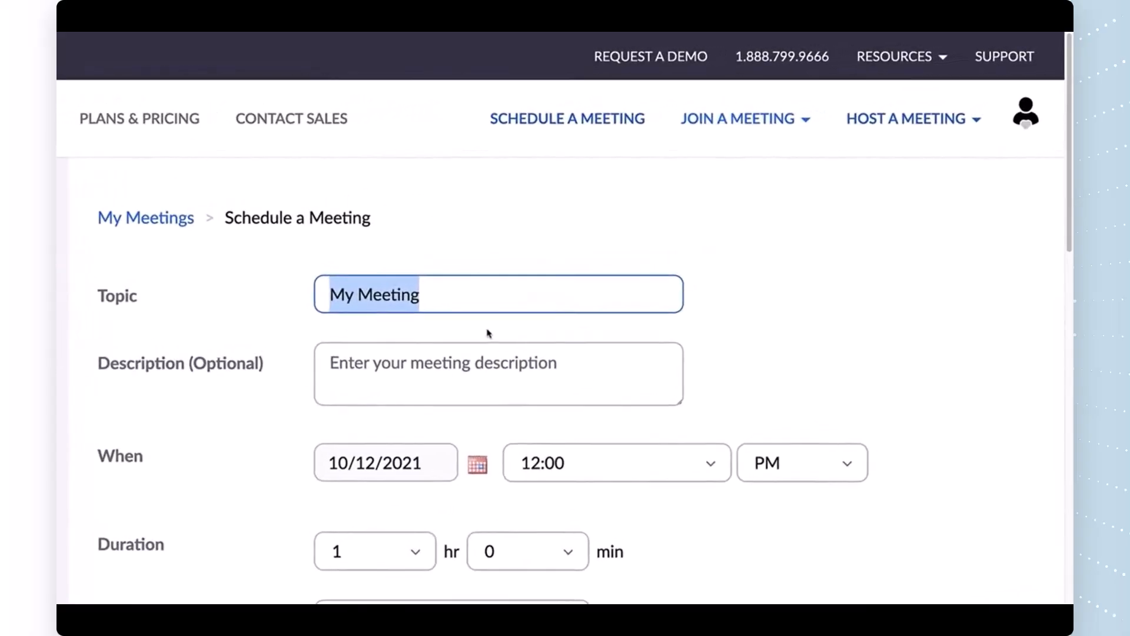
pyautogui.write('Ca')
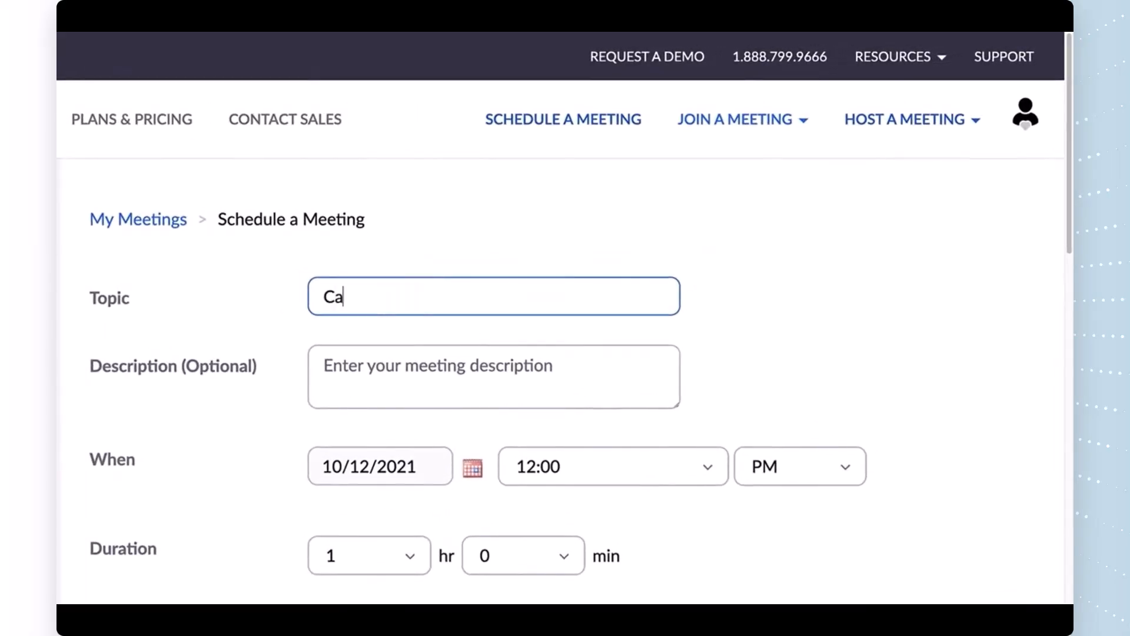
pyautogui.write('ndidate Interview')
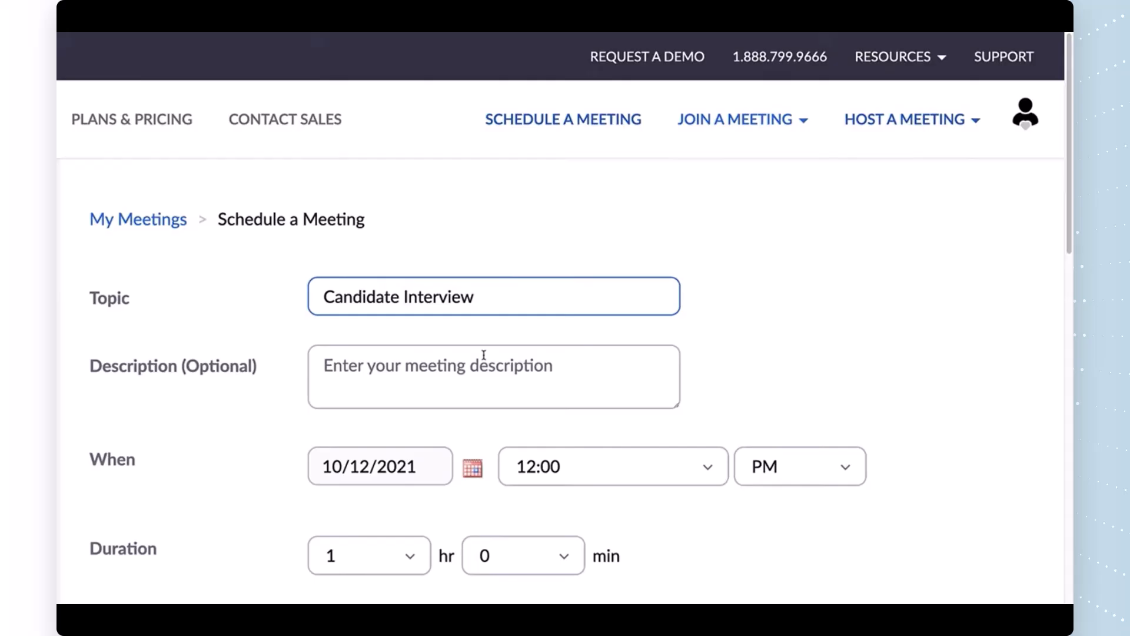
pyautogui.click(452, 365)
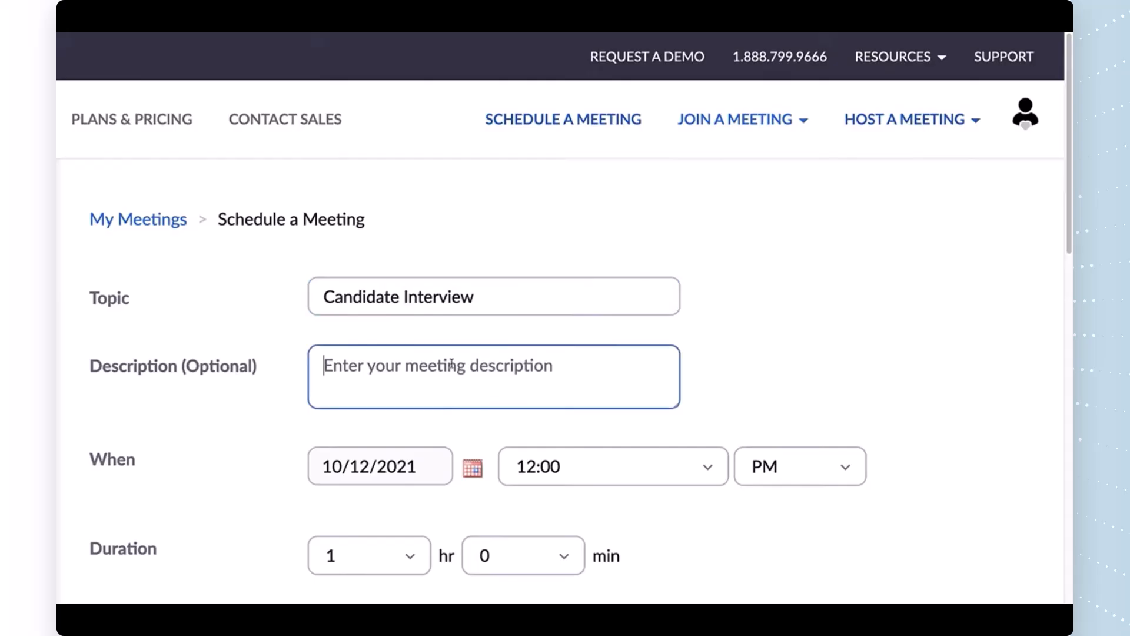
pyautogui.write('Please b')
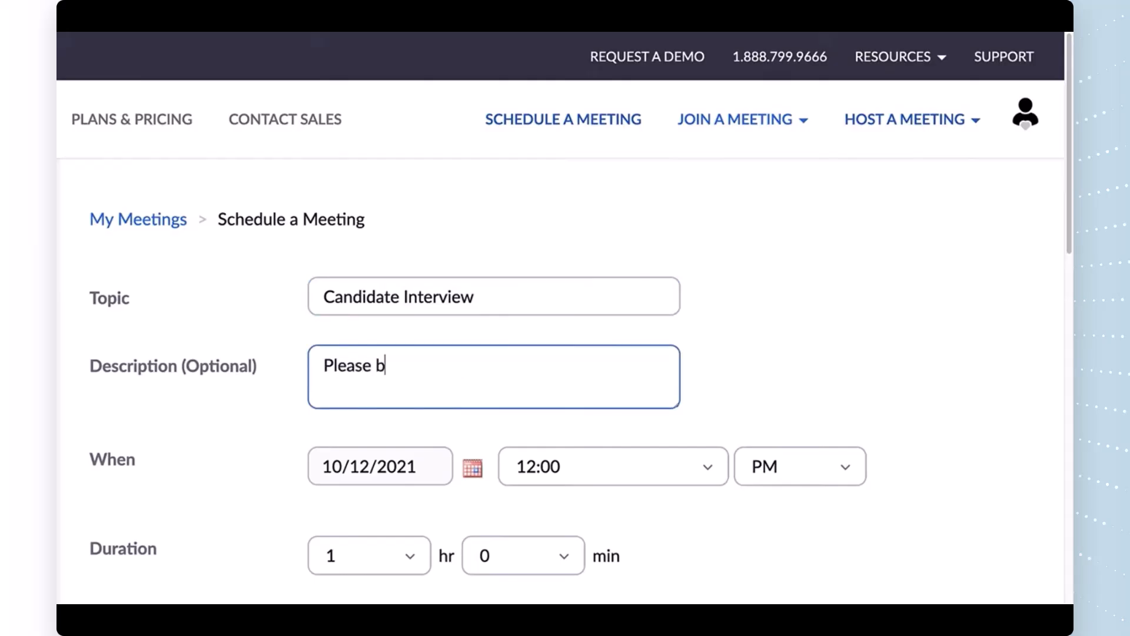
pyautogui.write('ring your portfo')
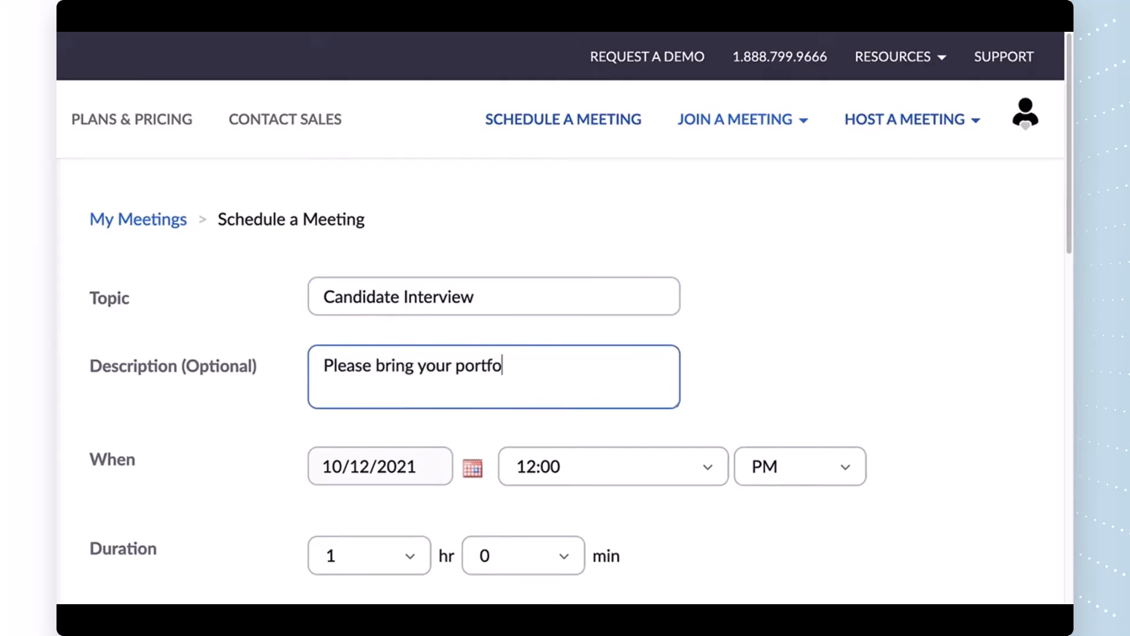
pyautogui.write('lio!')
# Step: Set the start time to 1:00 PM and duration to 0 hr 30 min, keeping Mountain Time
pyautogui.scroll(-3, 449, 273)
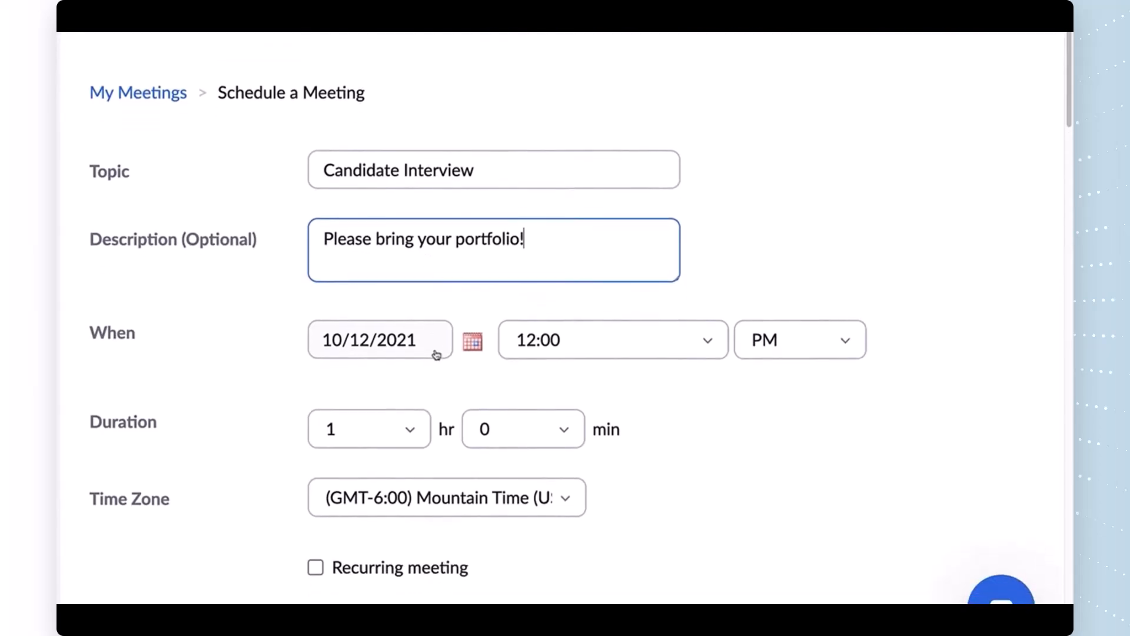
pyautogui.click(707, 344)
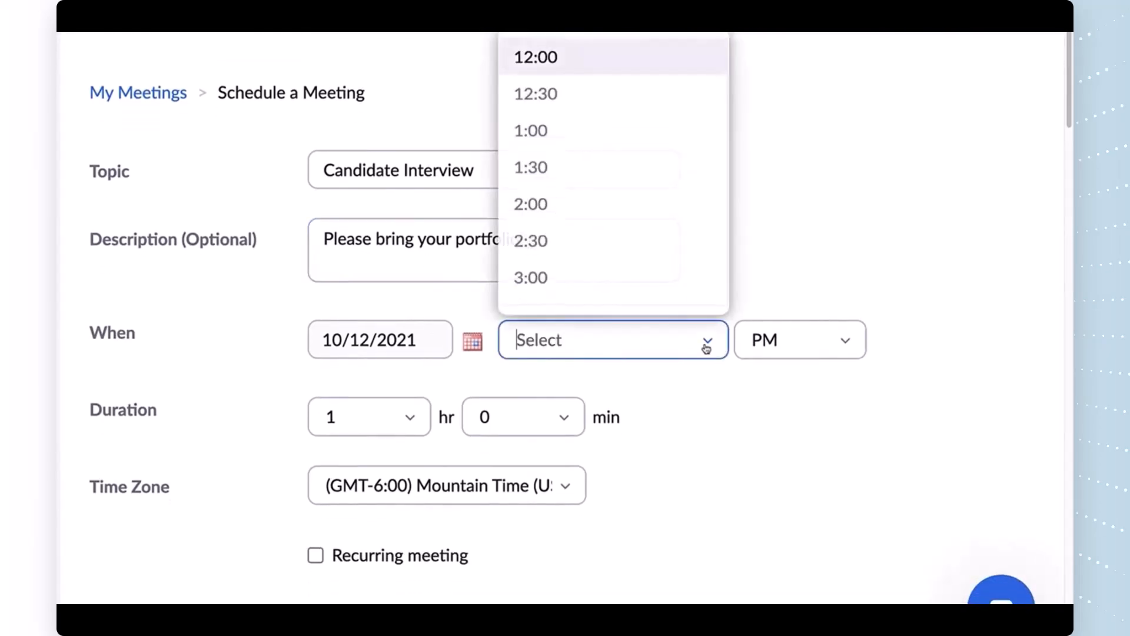
pyautogui.click(550, 123)
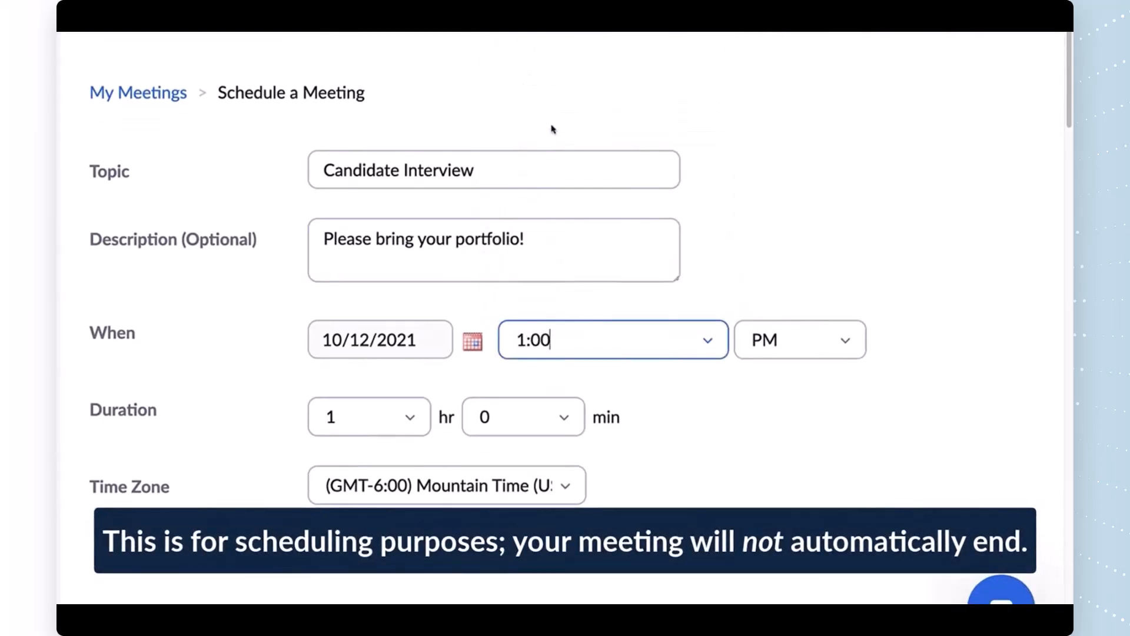
pyautogui.click(414, 419)
pyautogui.click(383, 127)
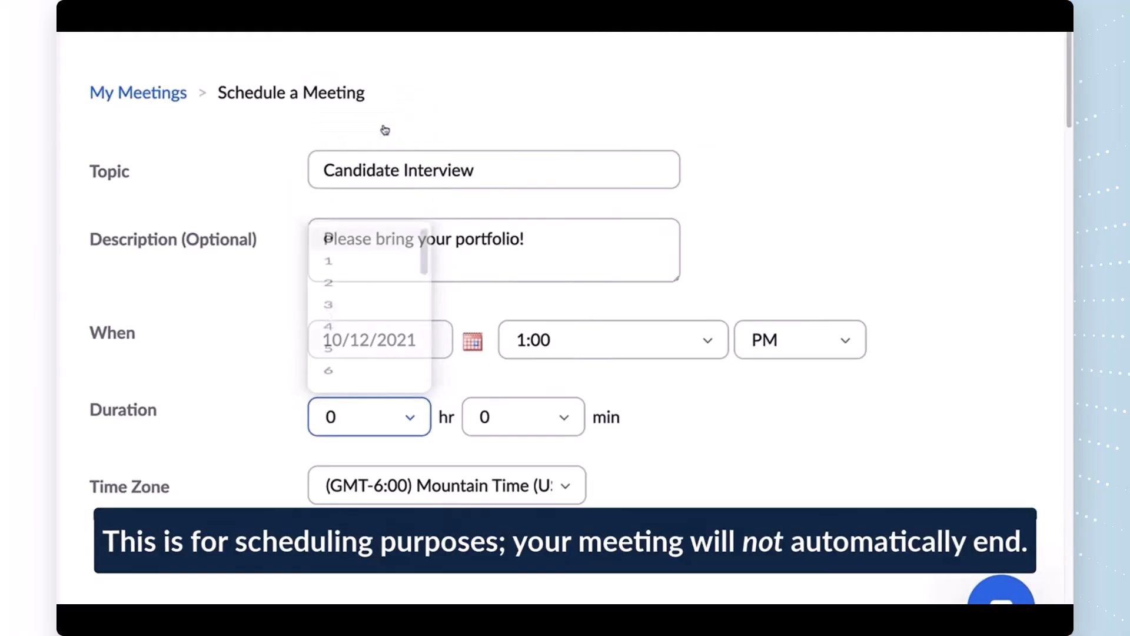
pyautogui.click(560, 422)
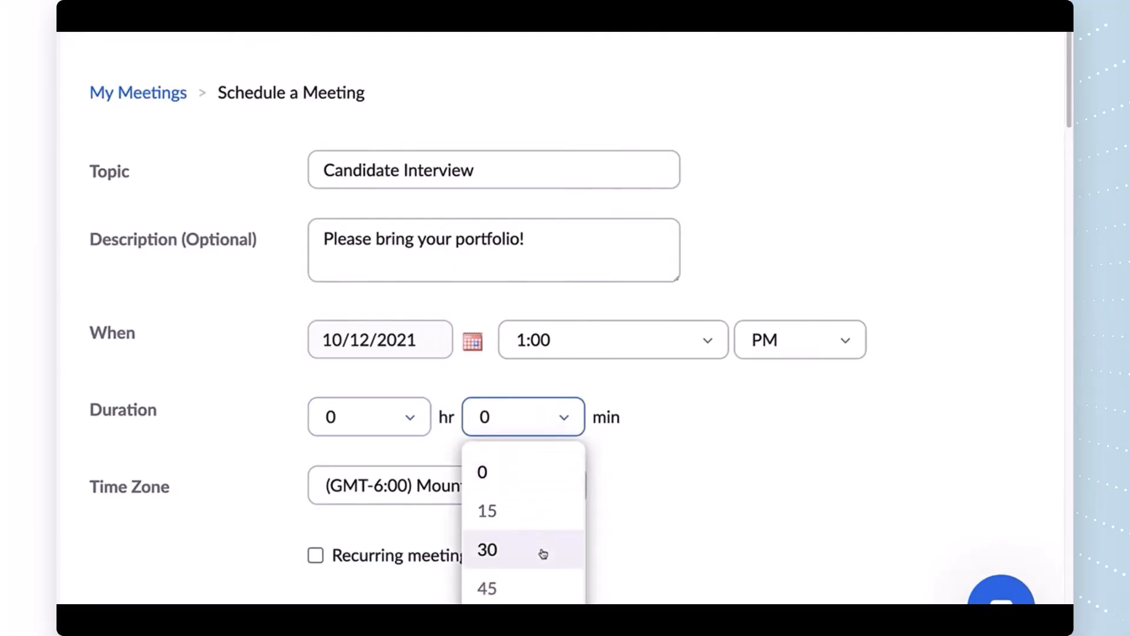
pyautogui.click(543, 549)
pyautogui.click(565, 488)
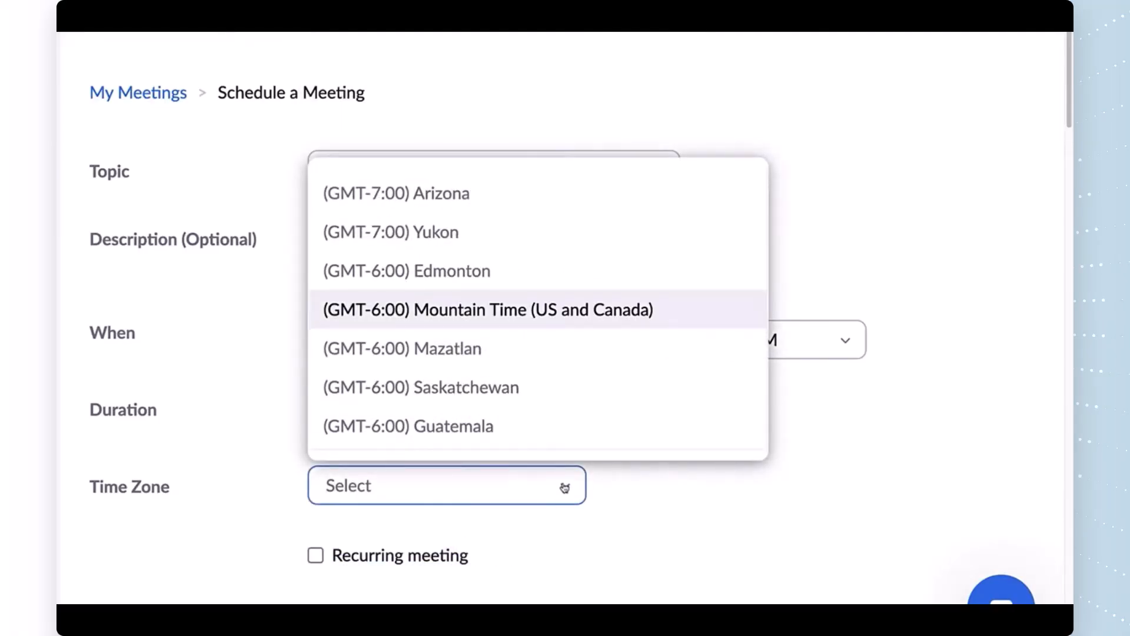
pyautogui.click(565, 488)
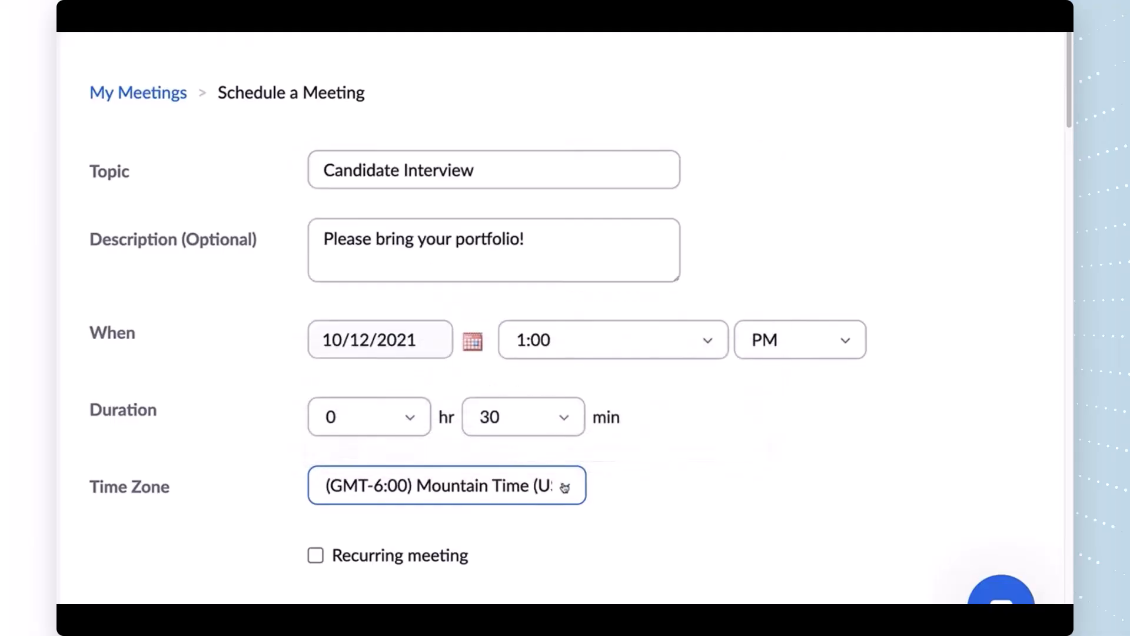
pyautogui.moveTo(1068, 89); pyautogui.dragTo(1068, 212)
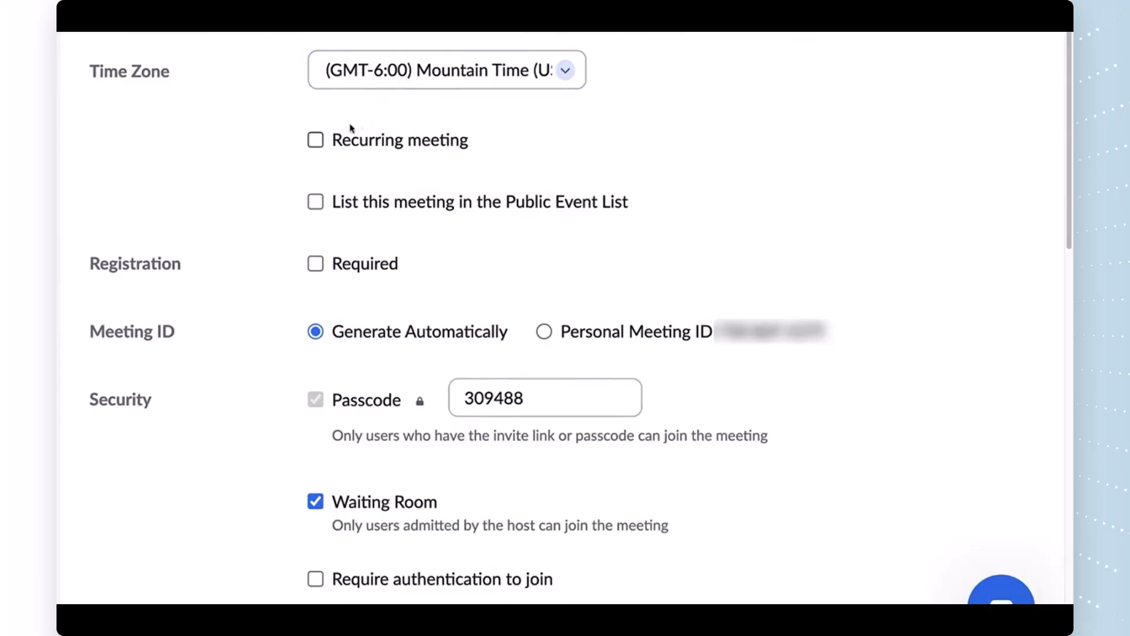
pyautogui.click(317, 140)
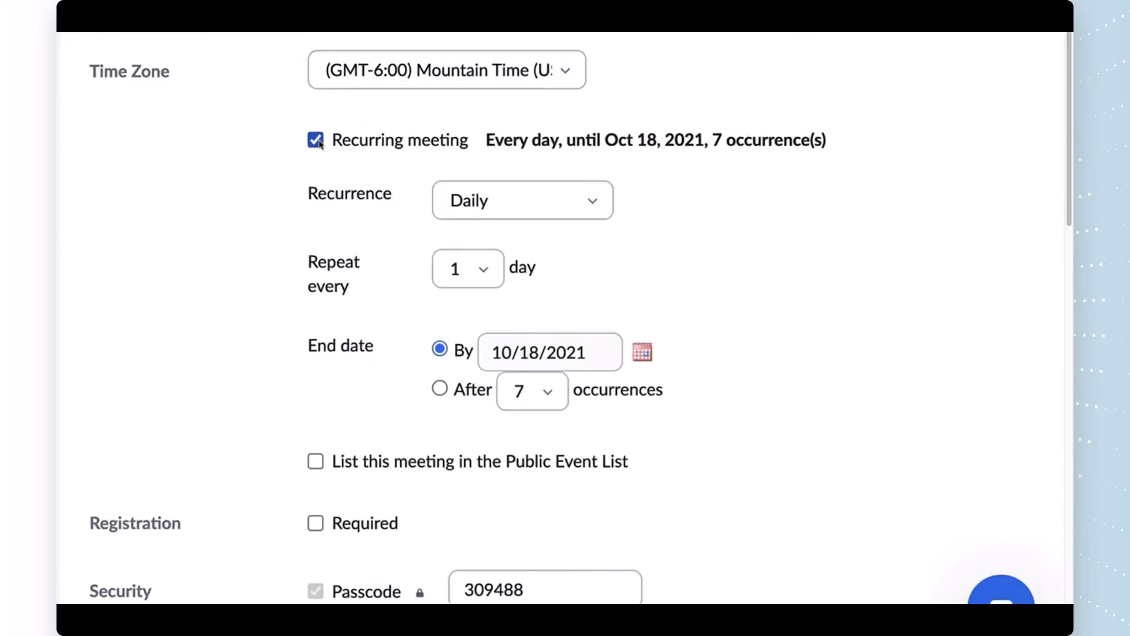
pyautogui.click(505, 195)
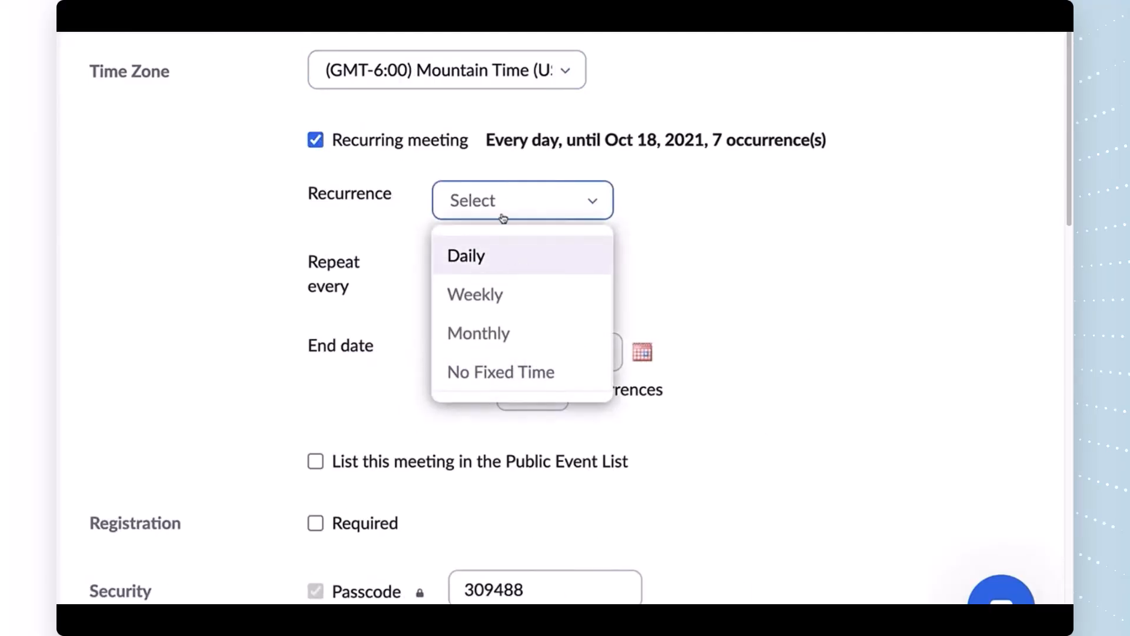
pyautogui.click(497, 294)
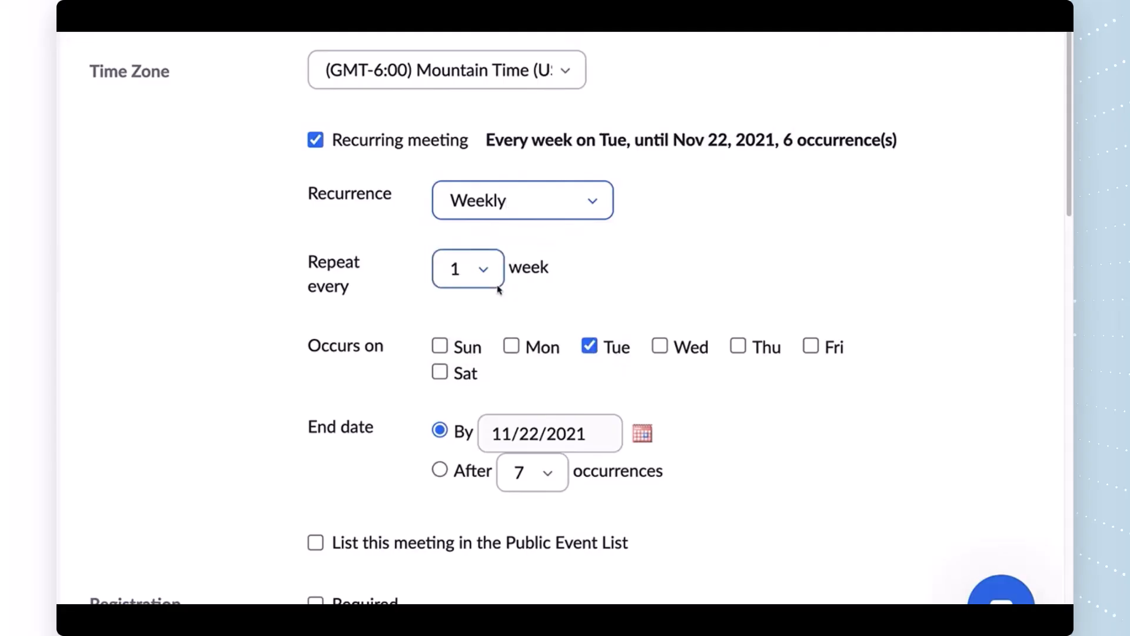
pyautogui.click(511, 346)
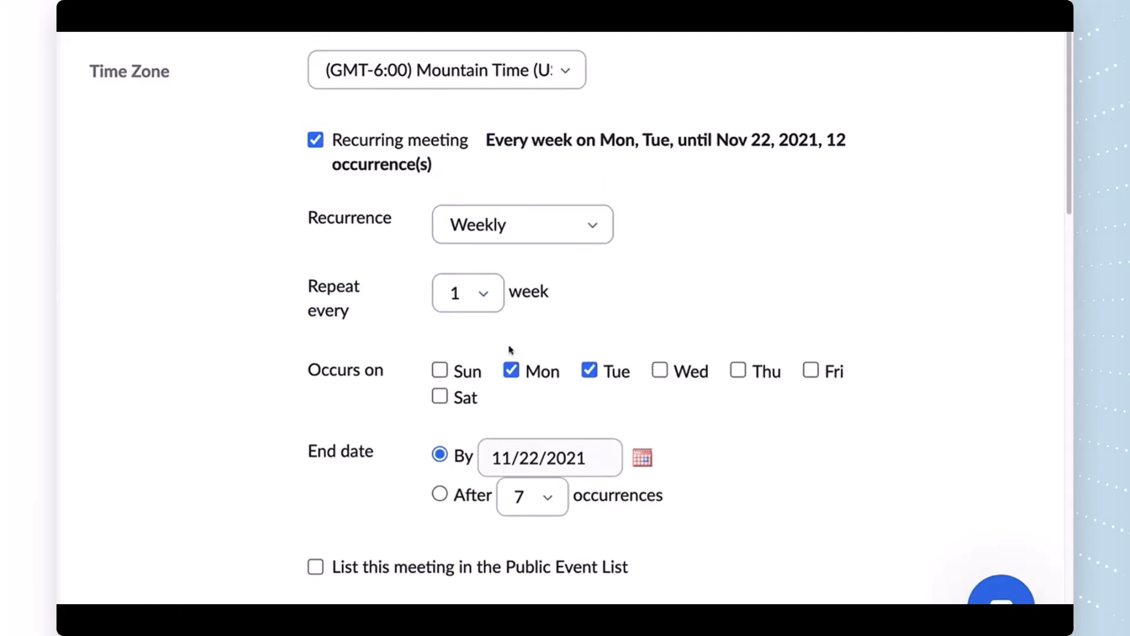
pyautogui.click(315, 142)
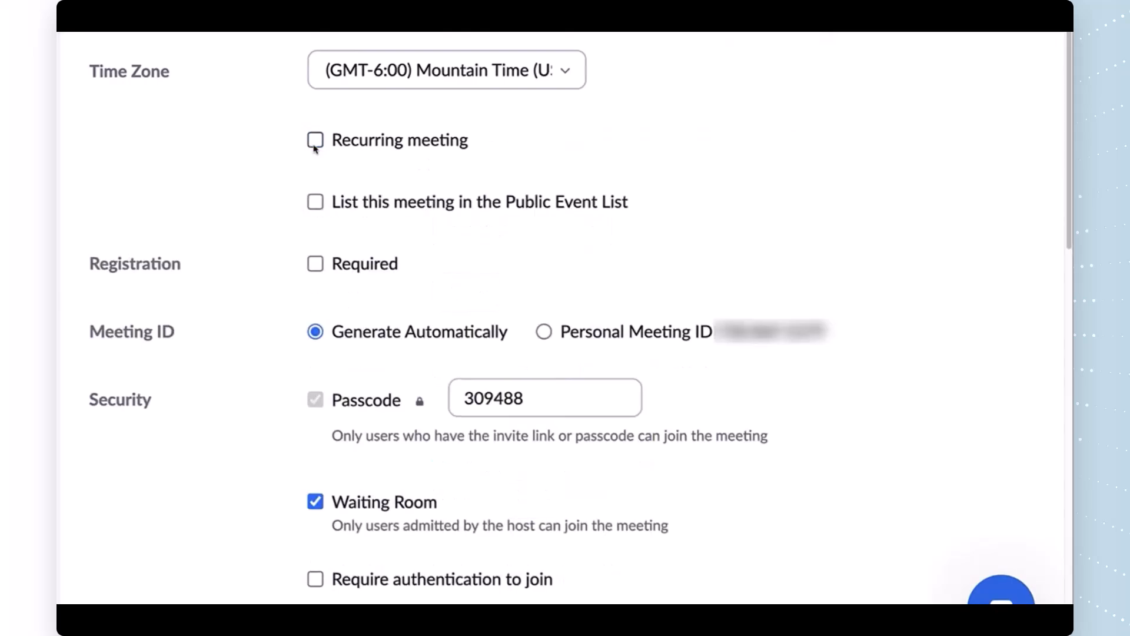
# Step: Mark Registration Required, entering a sample first name on the preview registration page
pyautogui.click(315, 268)
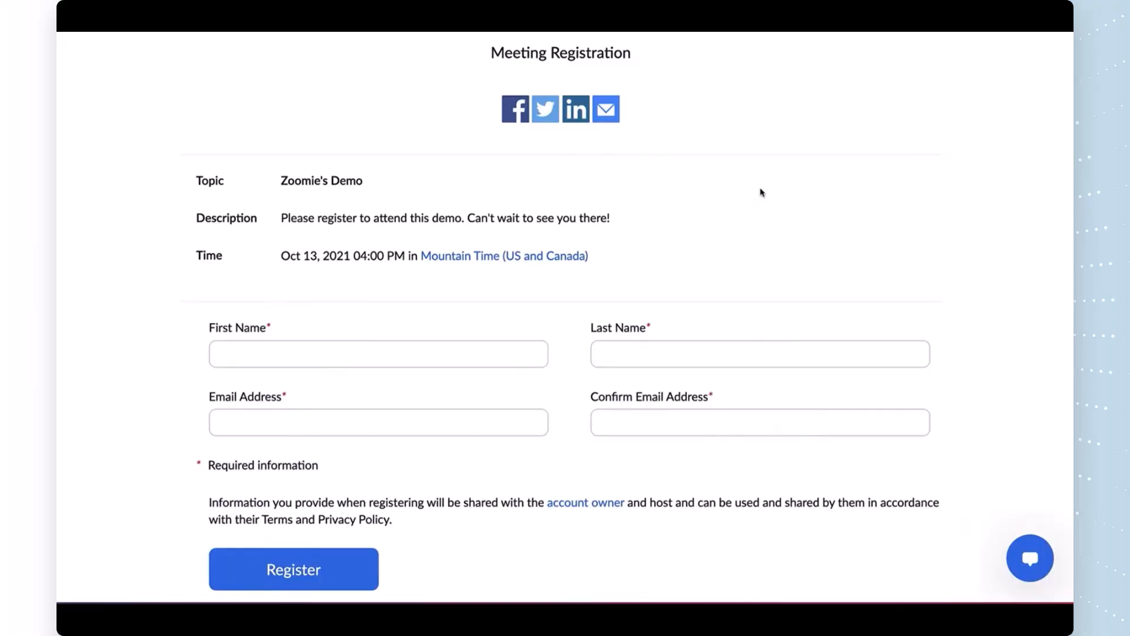
pyautogui.click(513, 360)
pyautogui.write('Z')
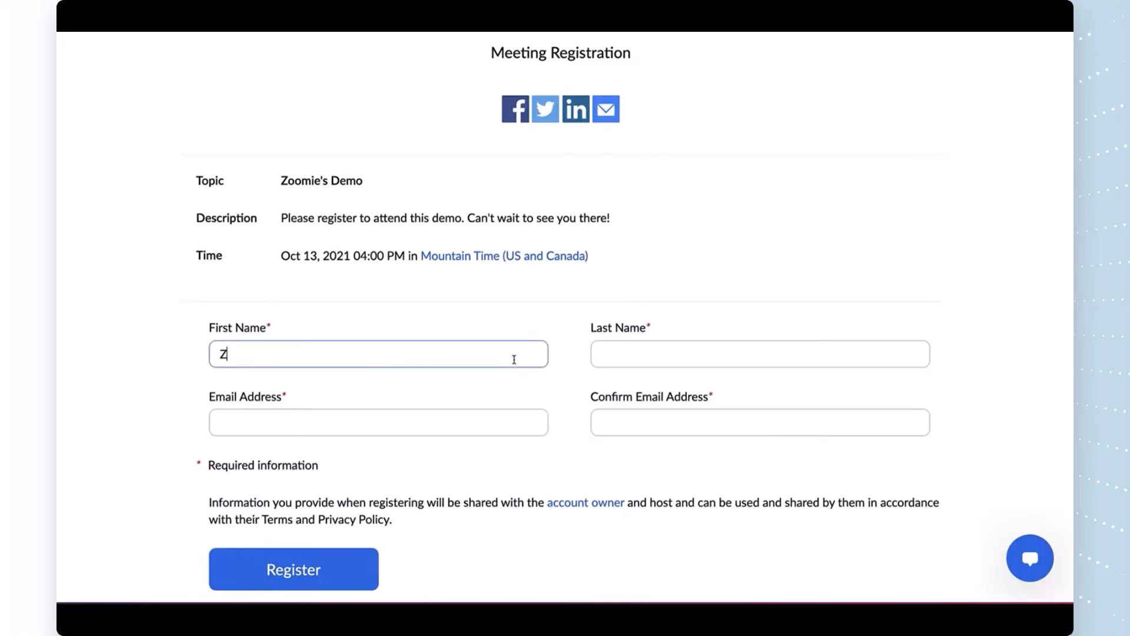
pyautogui.write('oomie 2')
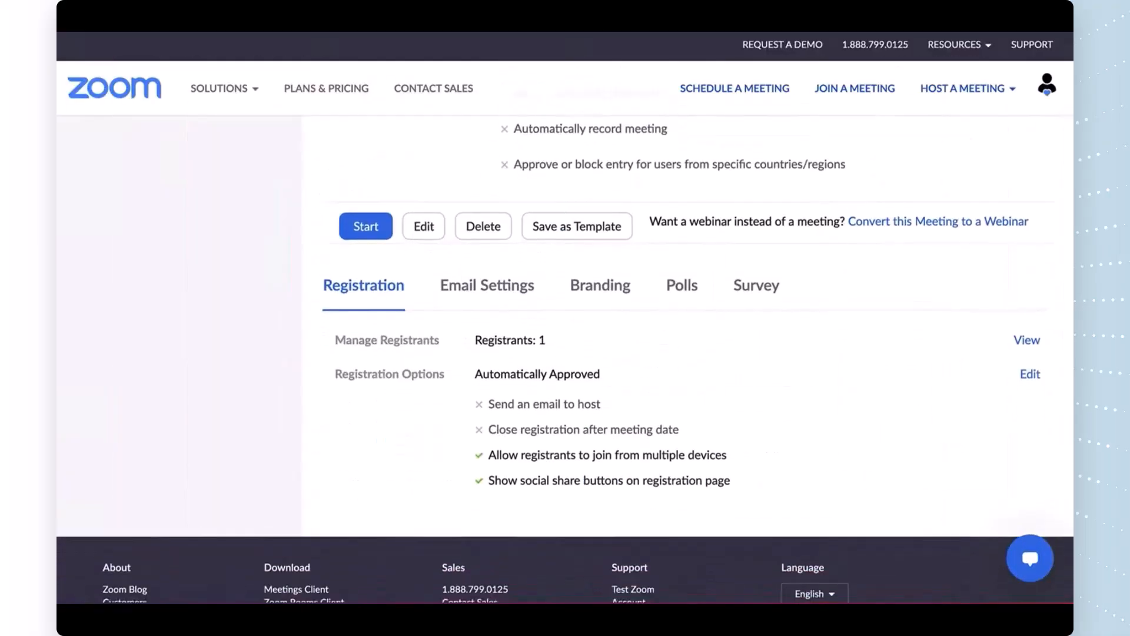
pyautogui.scroll(-2, 565, 354)
pyautogui.scroll(-2, 565, 353)
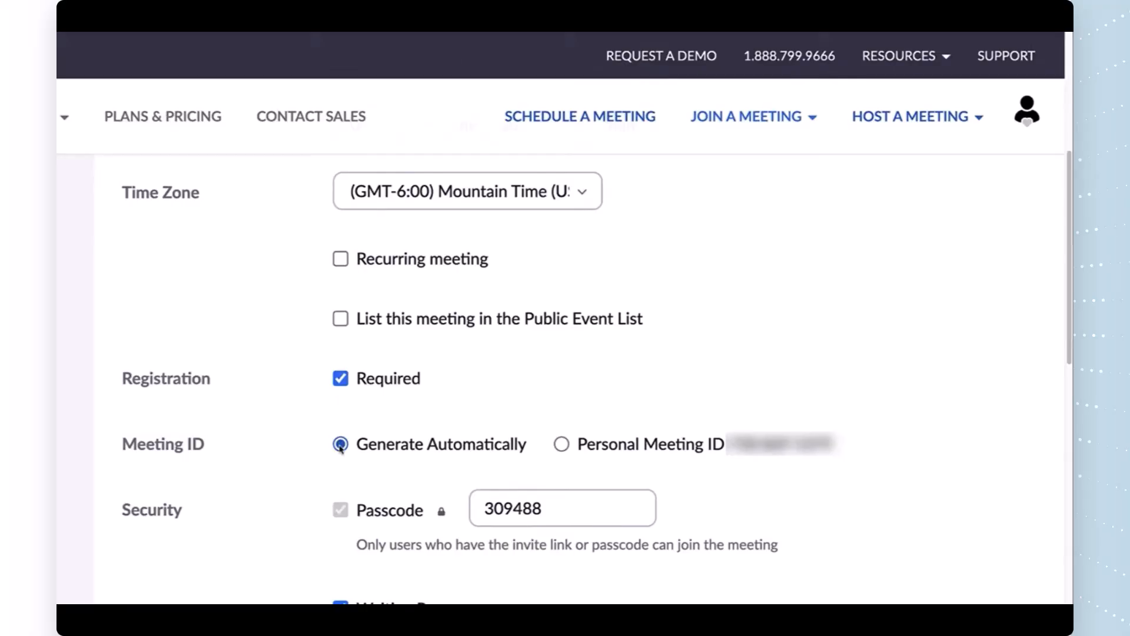
# Step: Switch to the Personal Meeting ID and replace the passcode with a custom one
pyautogui.click(562, 445)
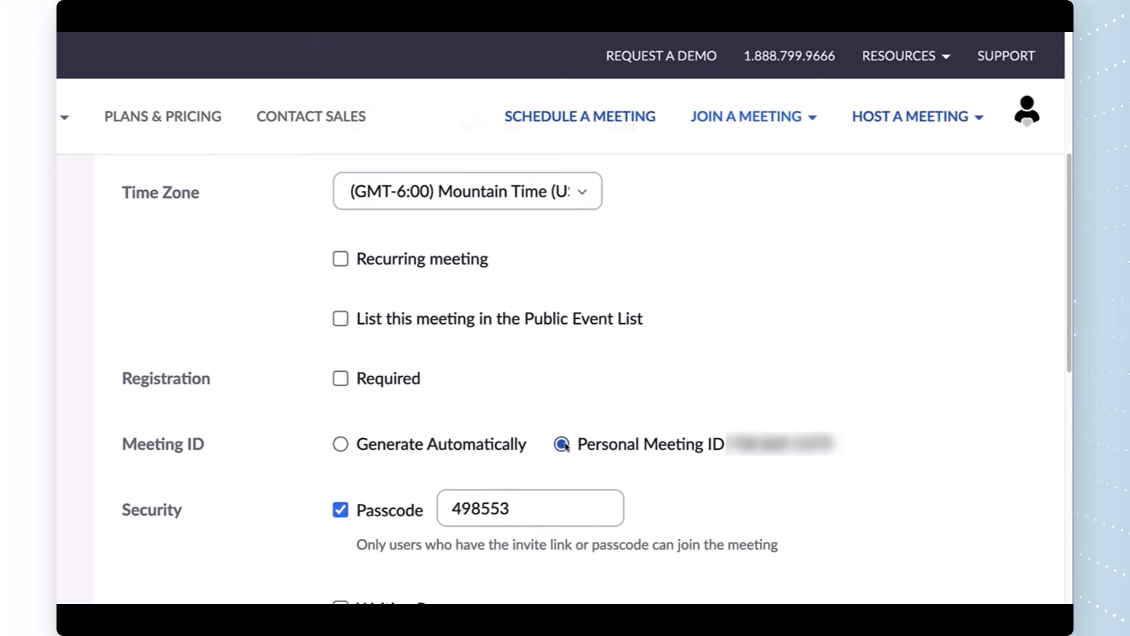
pyautogui.click(341, 444)
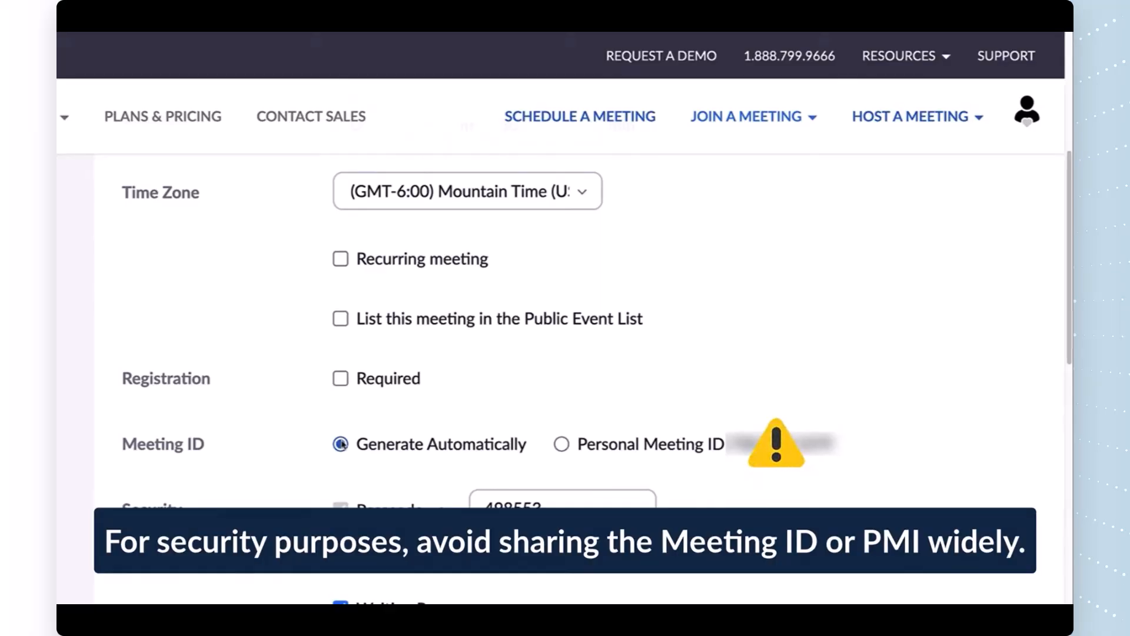
pyautogui.click(561, 444)
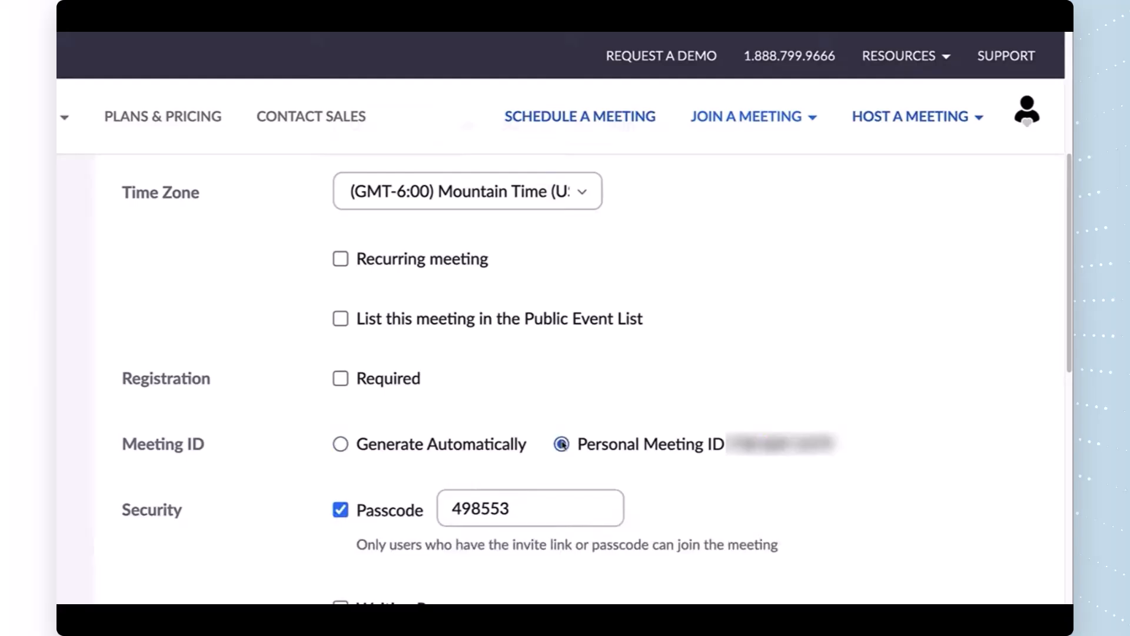
pyautogui.moveTo(528, 503); pyautogui.dragTo(444, 507)
pyautogui.write('D')
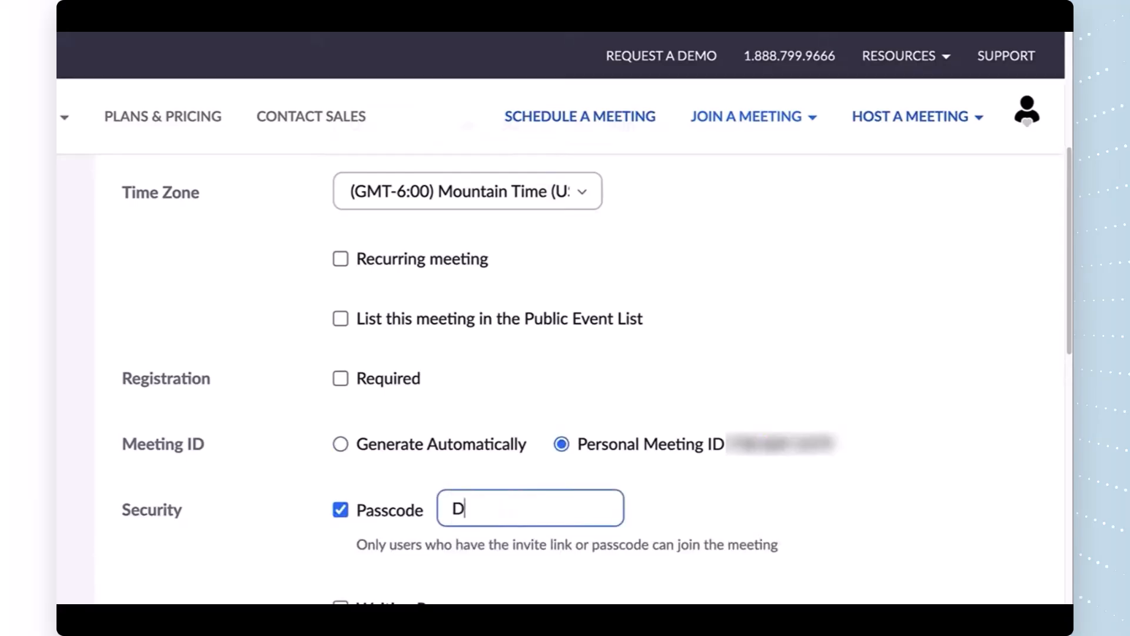
pyautogui.write('emo123')
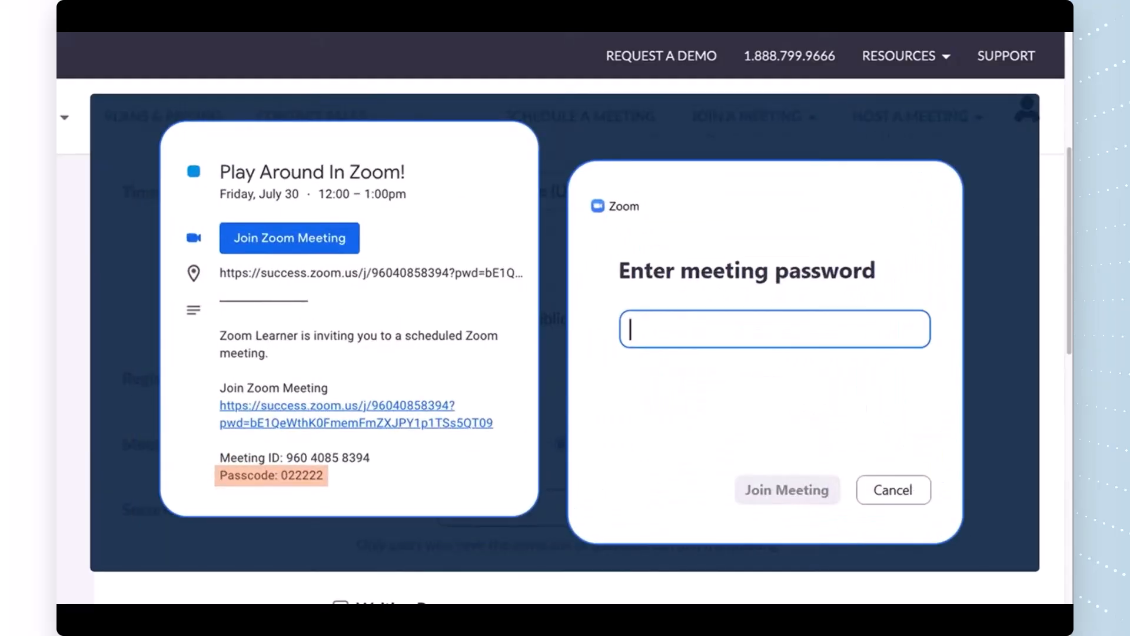
pyautogui.scroll(-2, 346, 527)
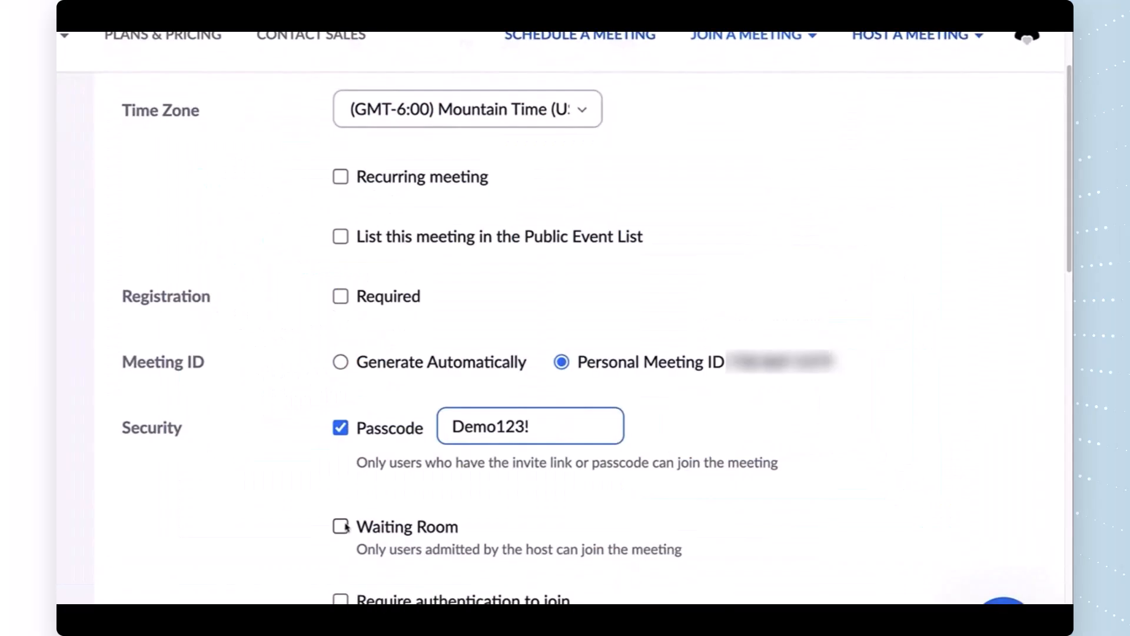
# Step: Enable the waiting room and require authentication set to 'Sign in to Zoom'
pyautogui.click(341, 527)
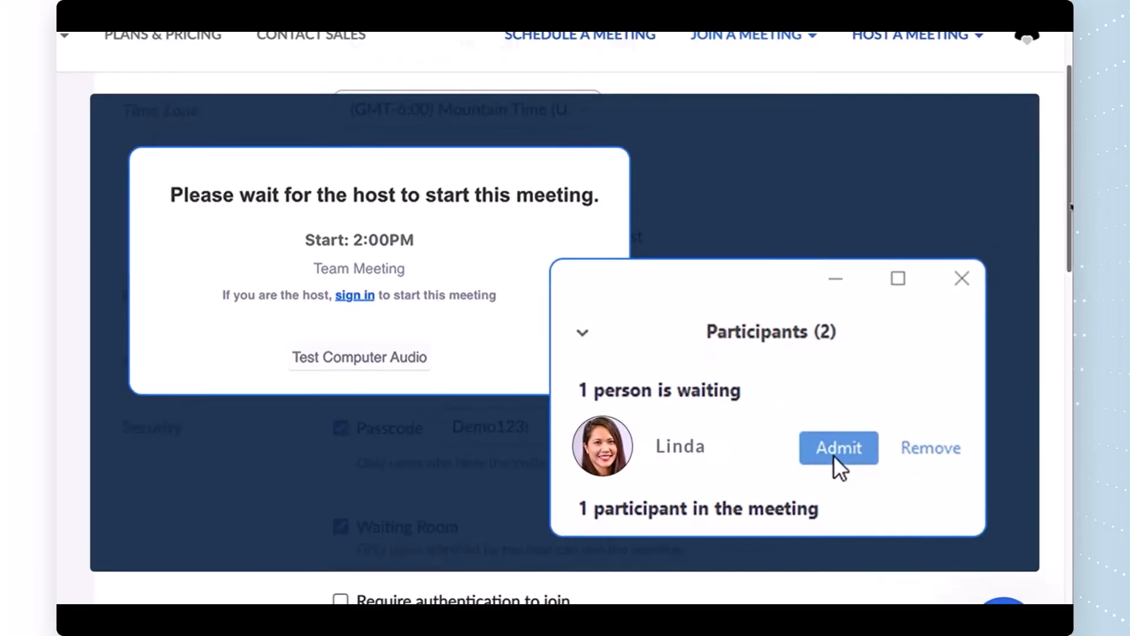
pyautogui.moveTo(1070, 204); pyautogui.dragTo(1071, 316)
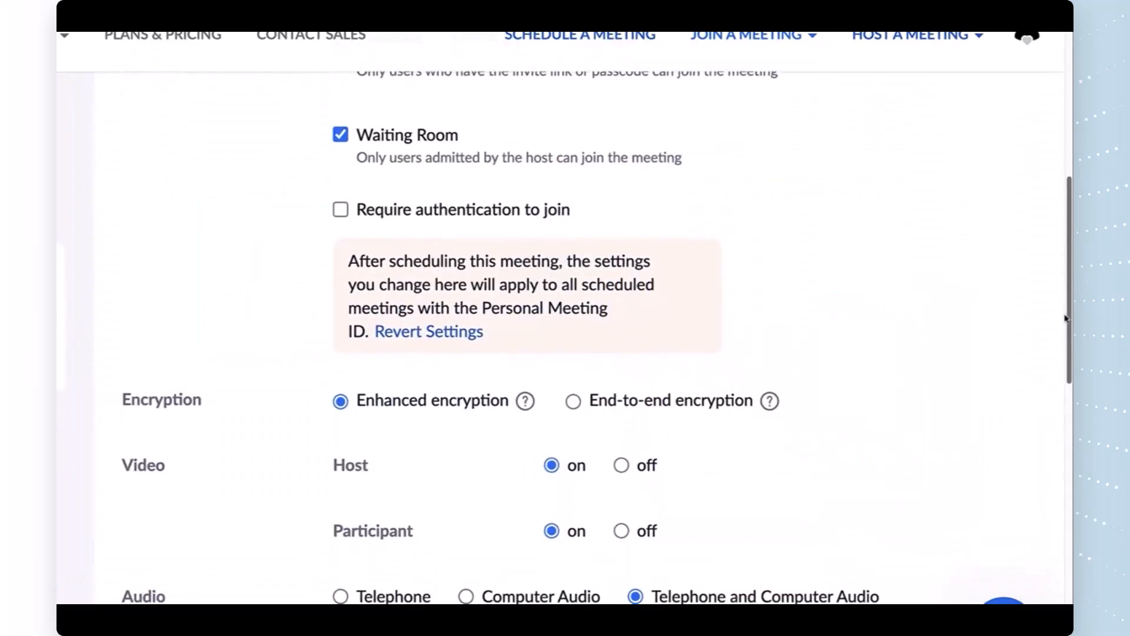
pyautogui.click(341, 210)
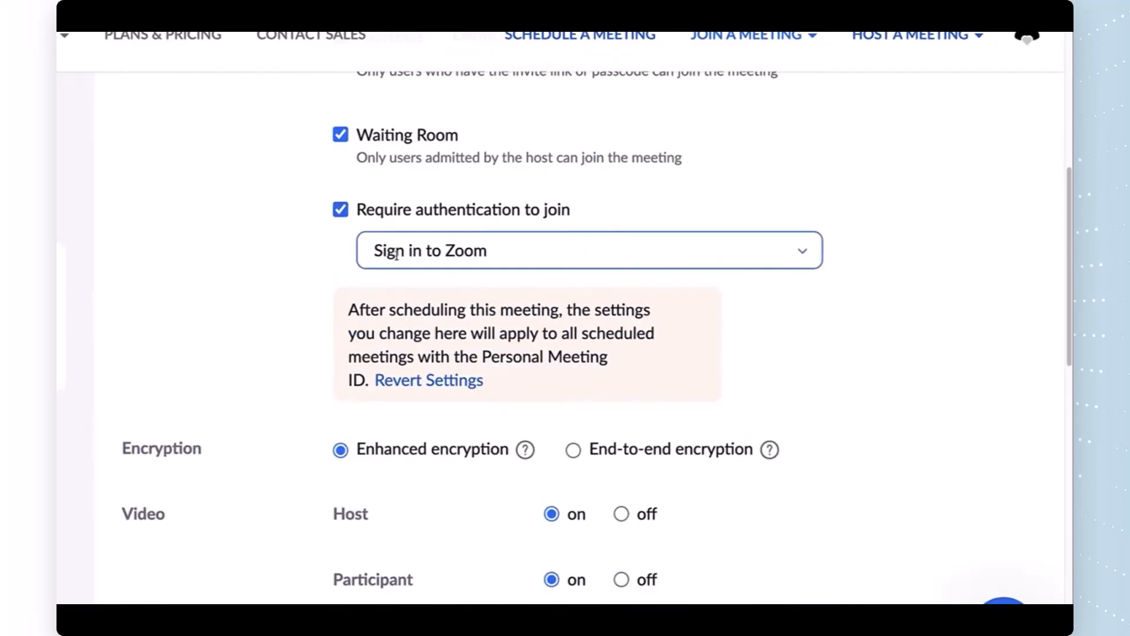
pyautogui.click(757, 262)
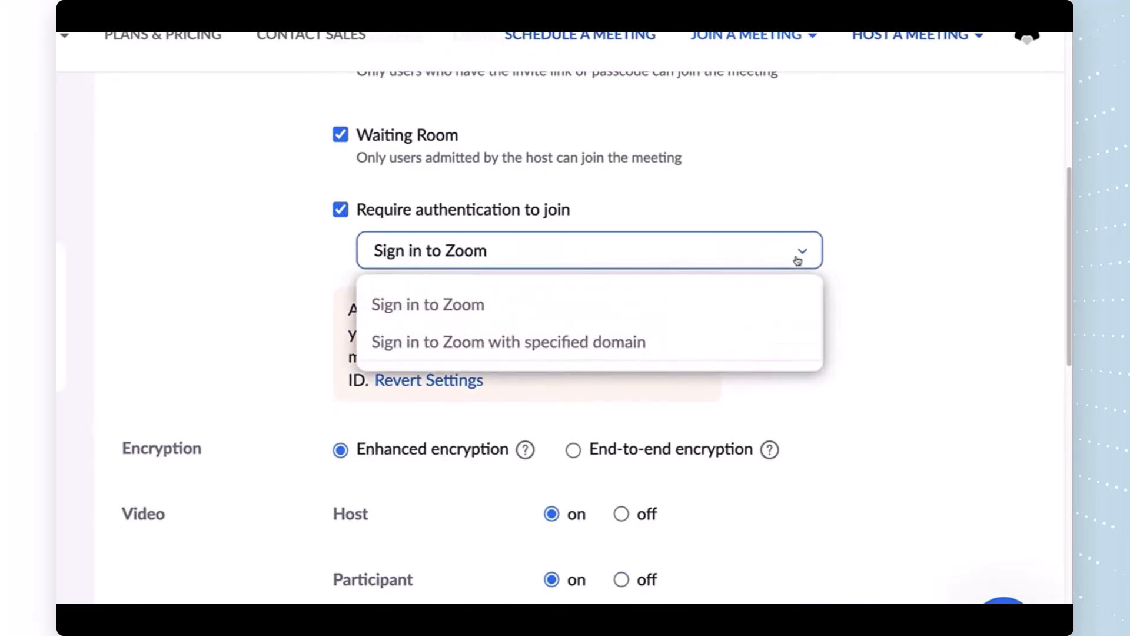
pyautogui.click(750, 341)
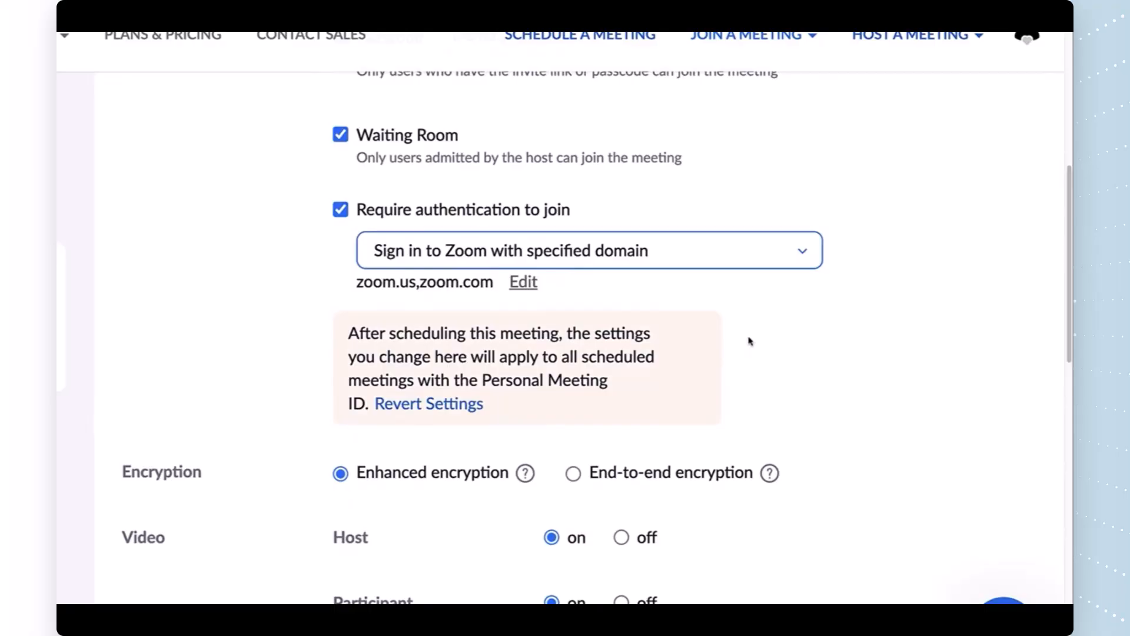
pyautogui.click(790, 253)
pyautogui.click(551, 299)
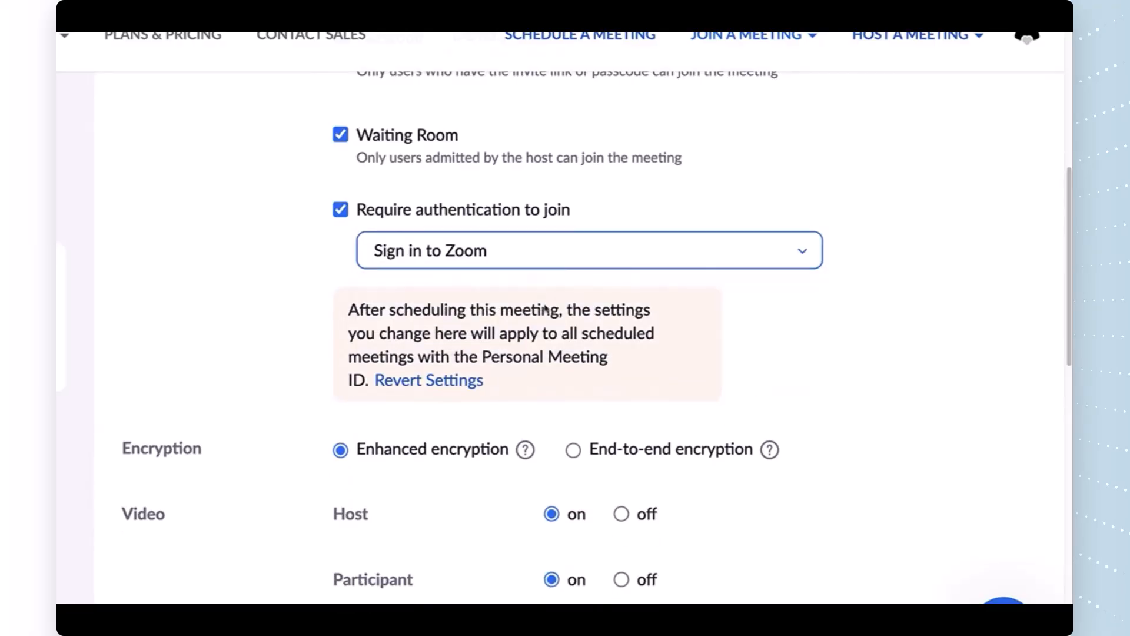
pyautogui.scroll(-1, 574, 398)
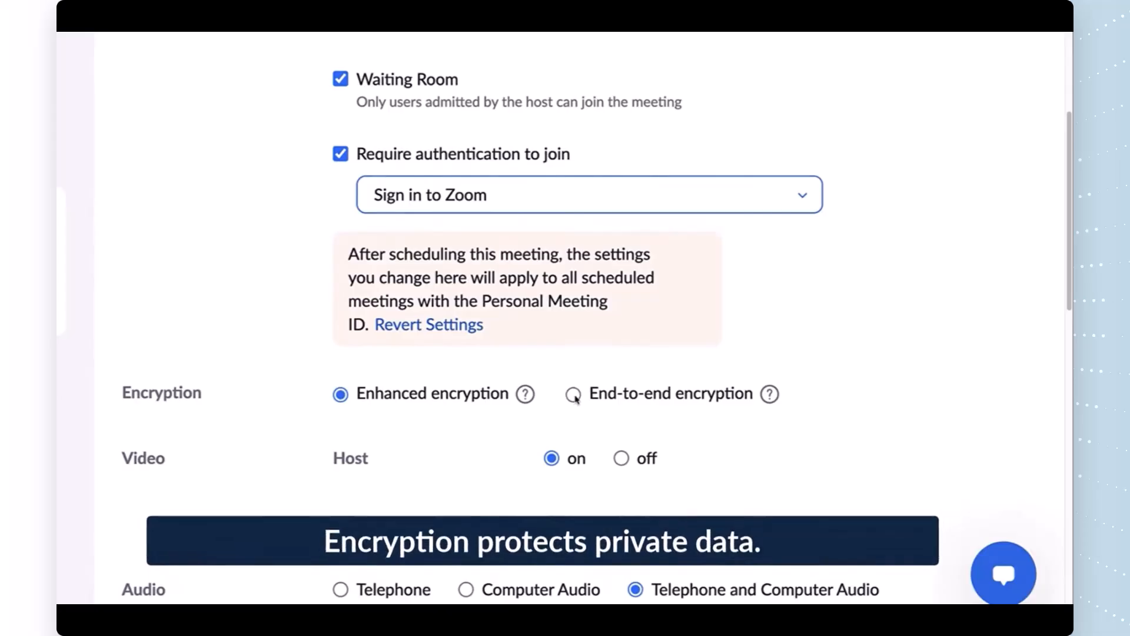
# Step: Keep Enhanced encryption and set participant video to start off
pyautogui.click(574, 396)
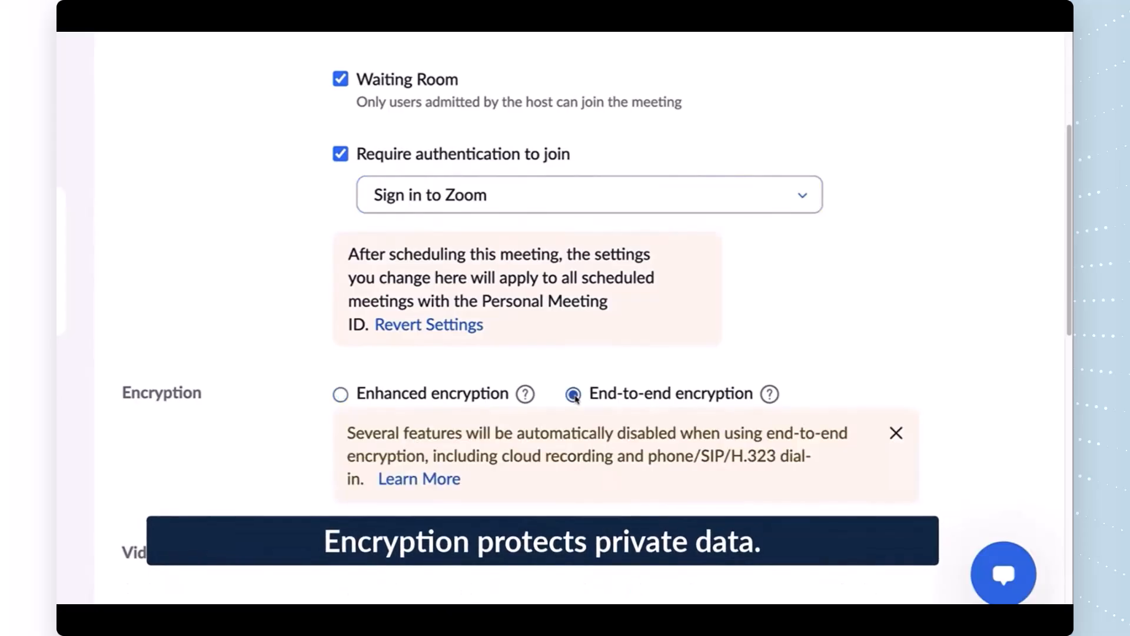
pyautogui.click(340, 396)
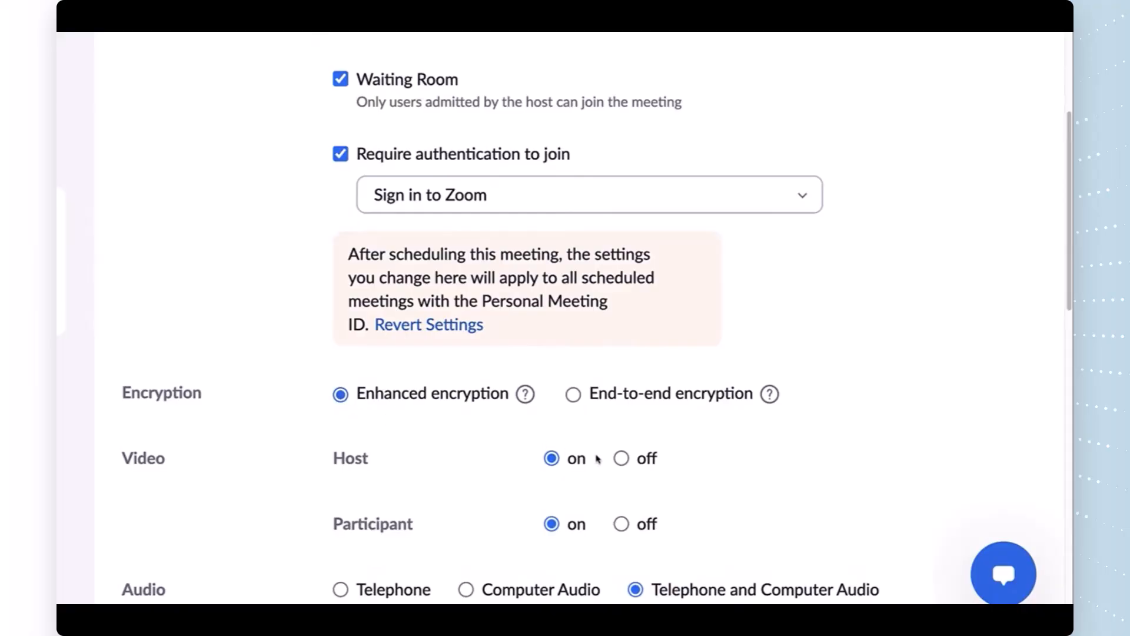
pyautogui.click(621, 524)
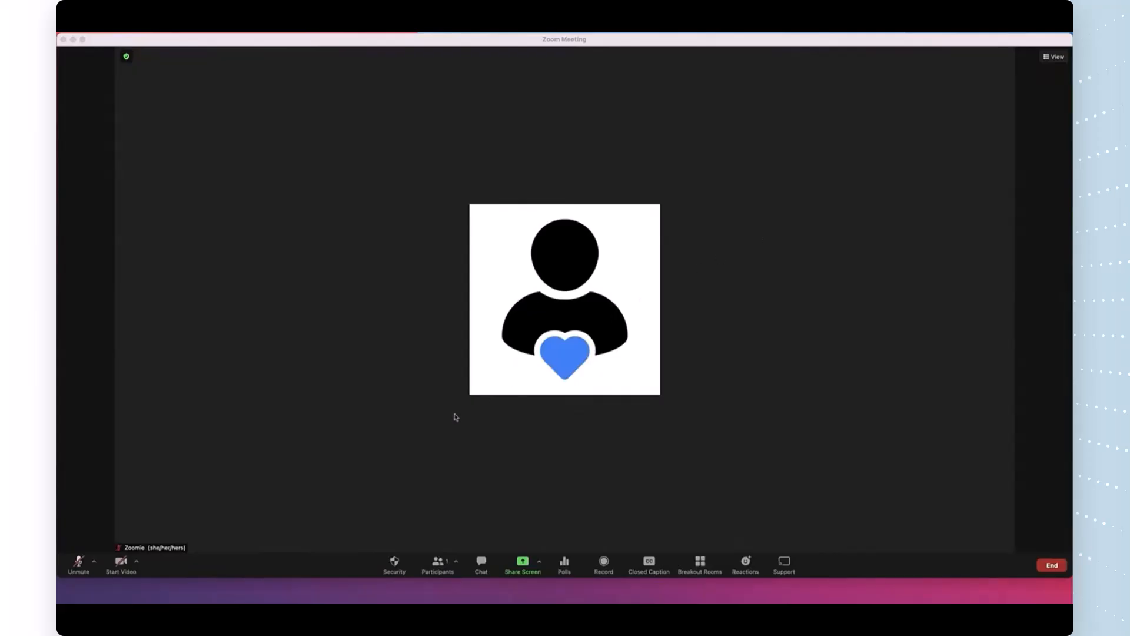
pyautogui.click(120, 569)
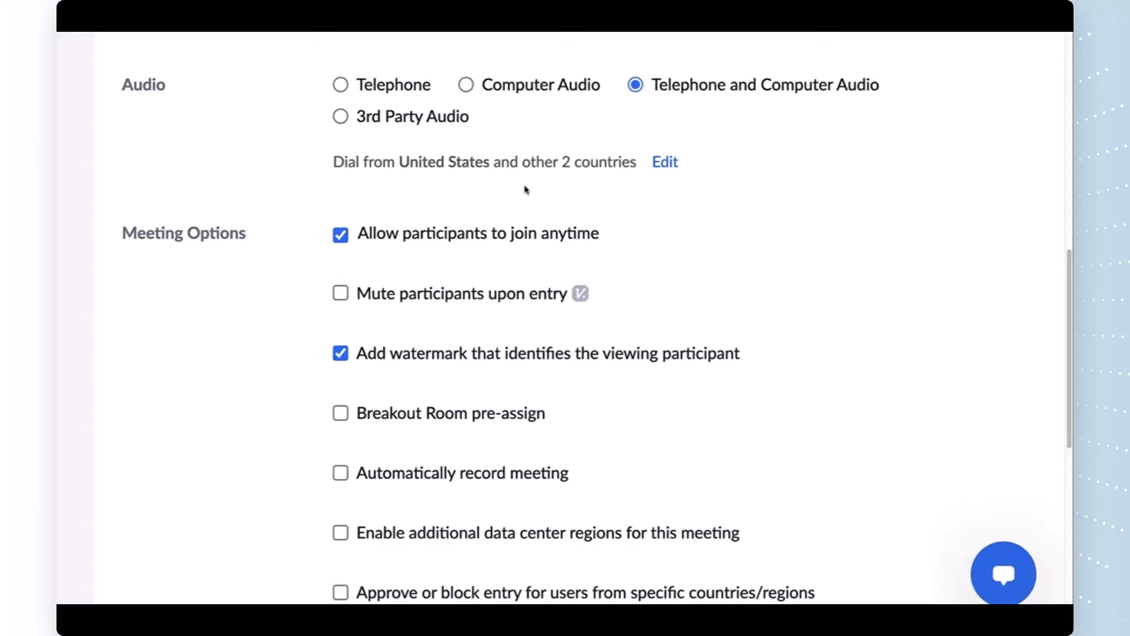
# Step: Keep Telephone and Computer Audio, and allow join before host in default scheduling settings
pyautogui.click(466, 84)
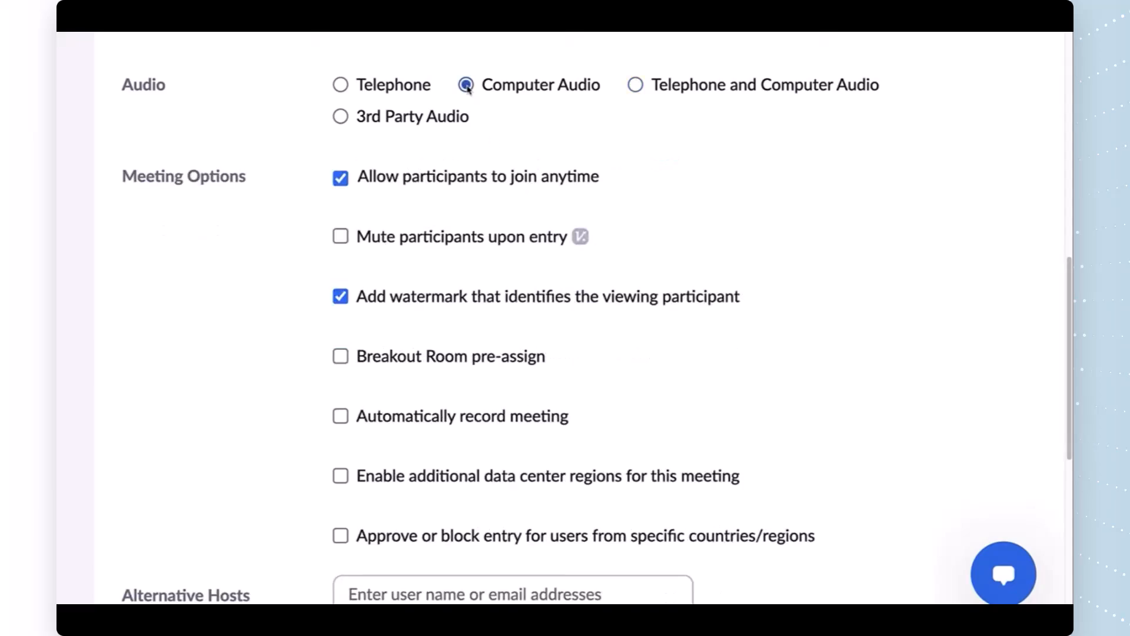
pyautogui.click(341, 85)
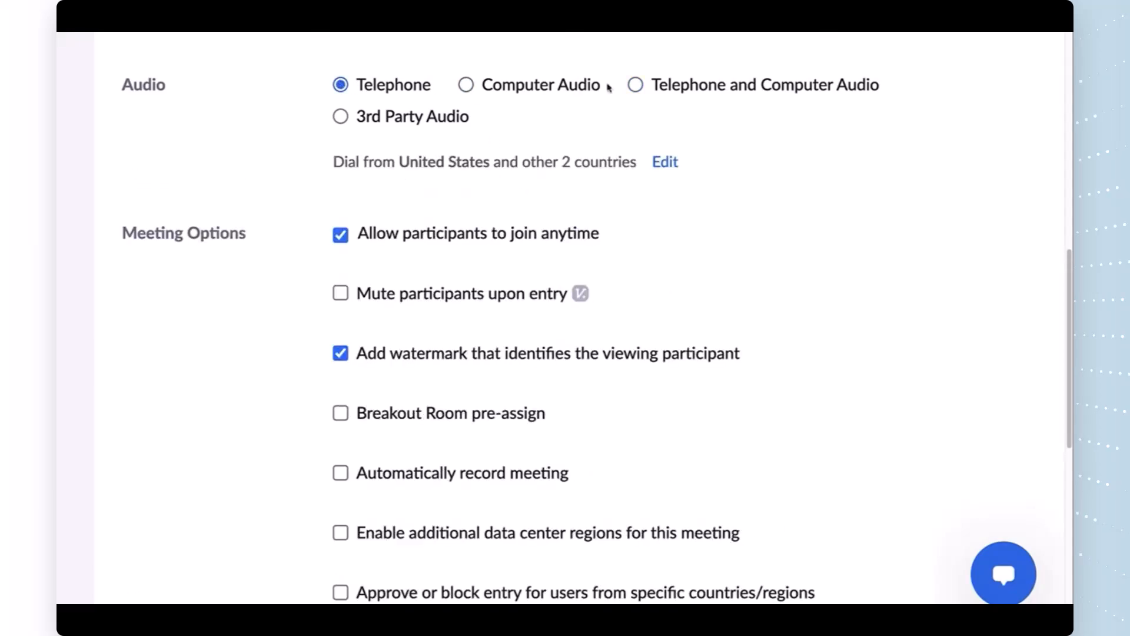
pyautogui.click(638, 86)
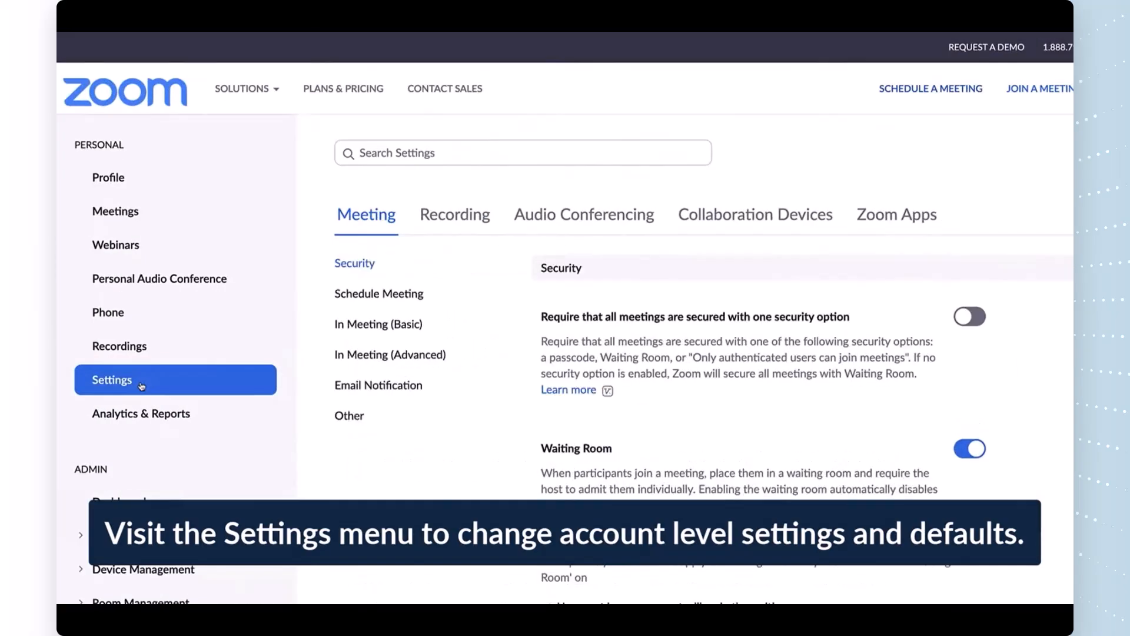
pyautogui.click(353, 295)
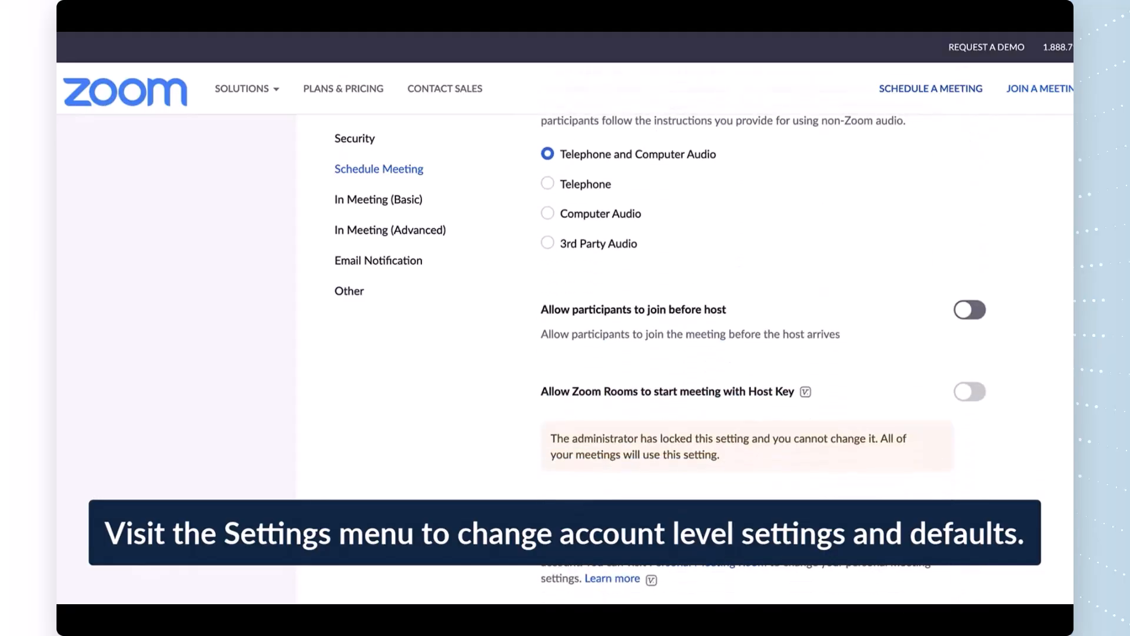
pyautogui.click(975, 161)
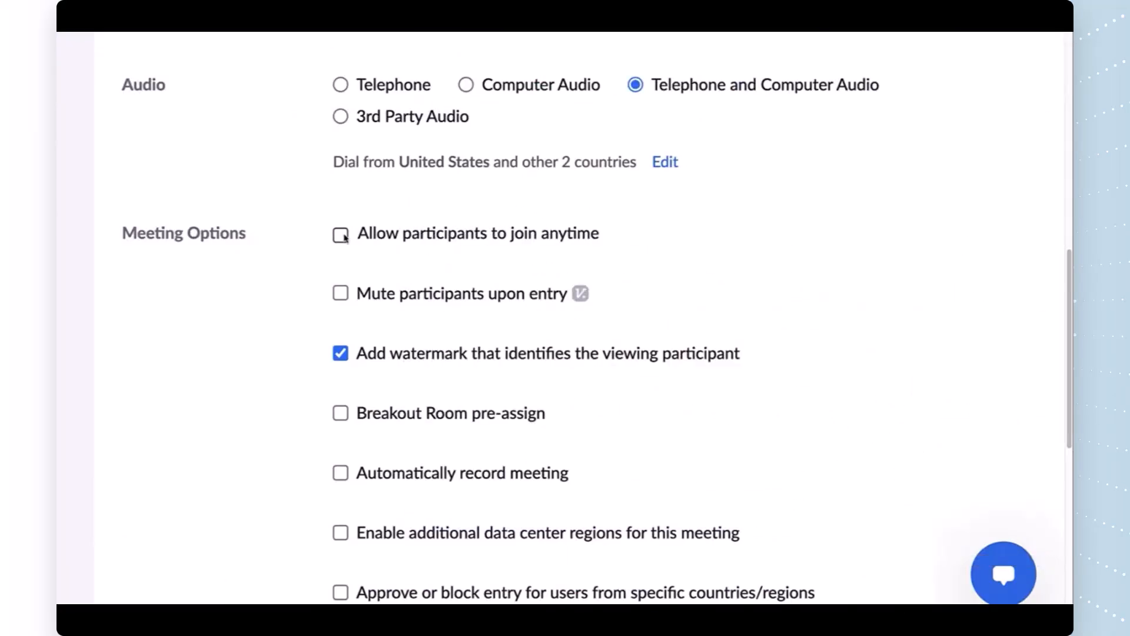
# Step: Check join anytime and mute upon entry, leaving the identifying watermark on
pyautogui.click(344, 236)
pyautogui.click(340, 295)
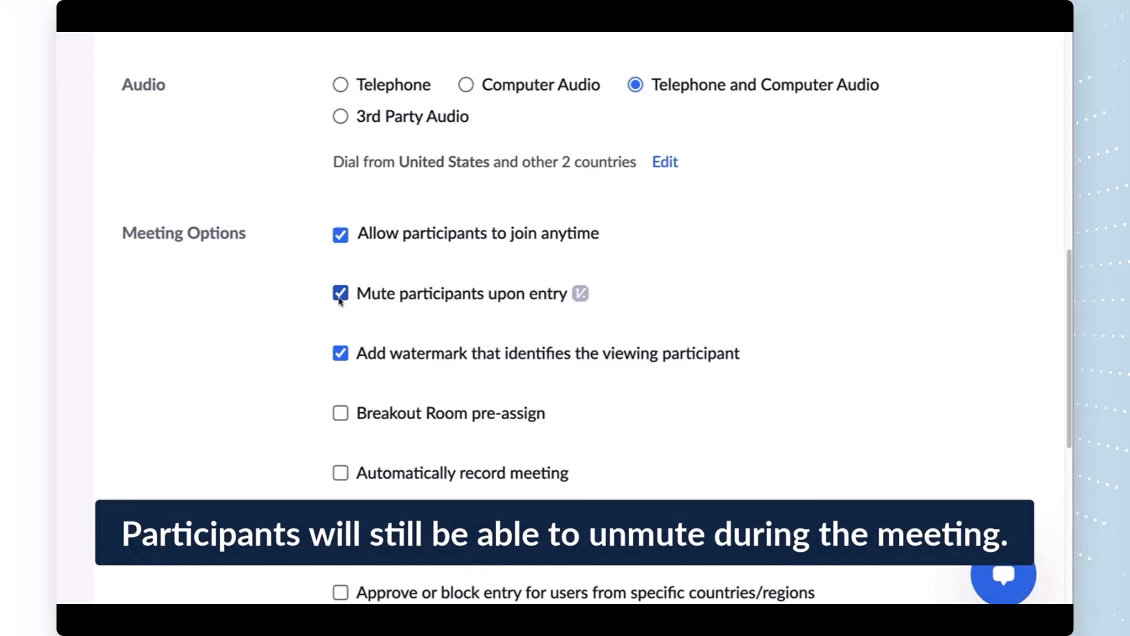
pyautogui.click(340, 353)
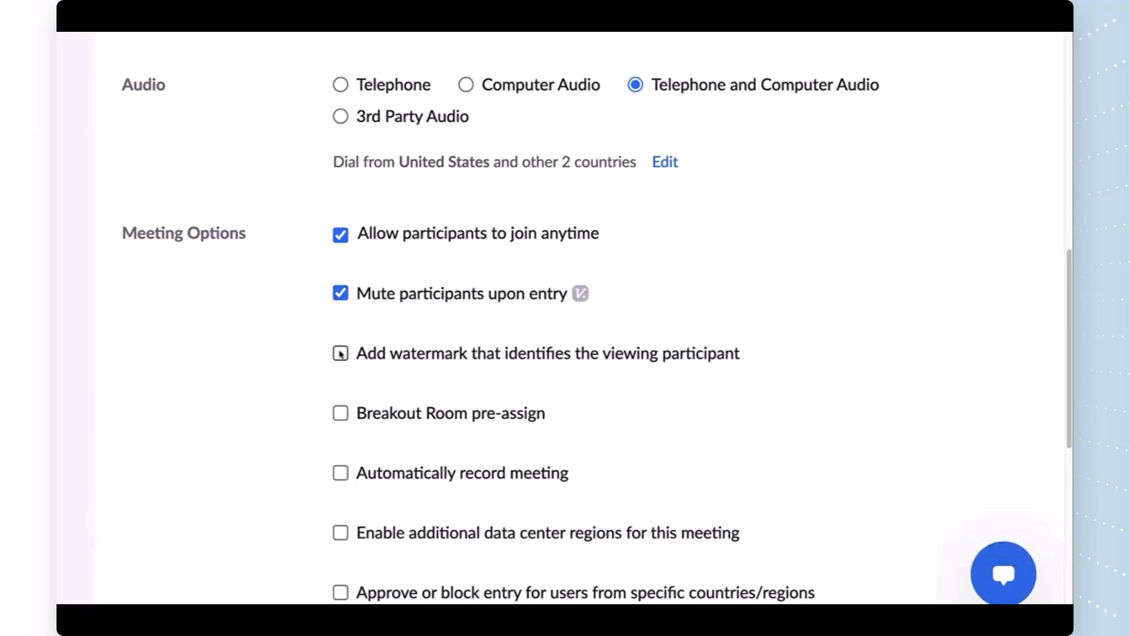
pyautogui.click(341, 353)
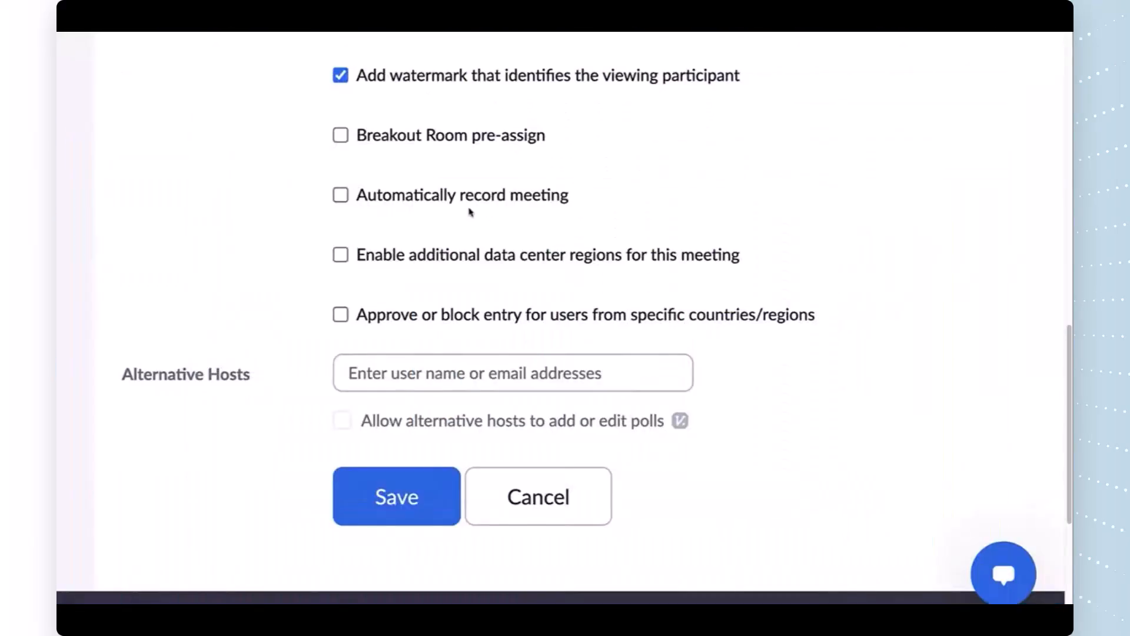
# Step: Check Breakout Room pre-assign without creating rooms, and record automatically on the local computer
pyautogui.click(341, 135)
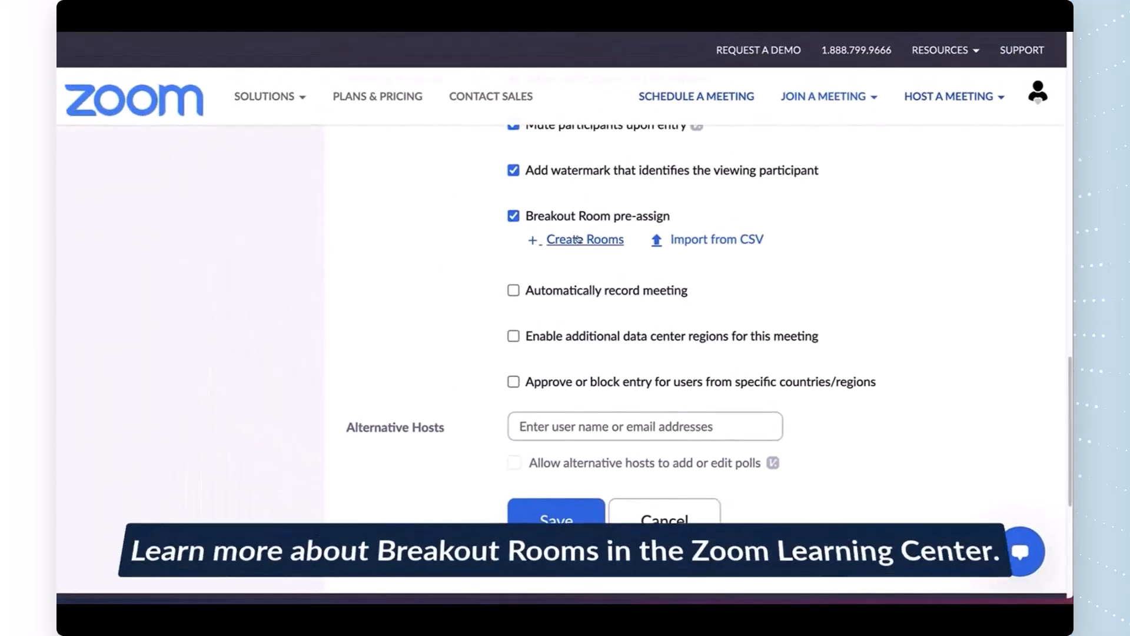
pyautogui.click(578, 239)
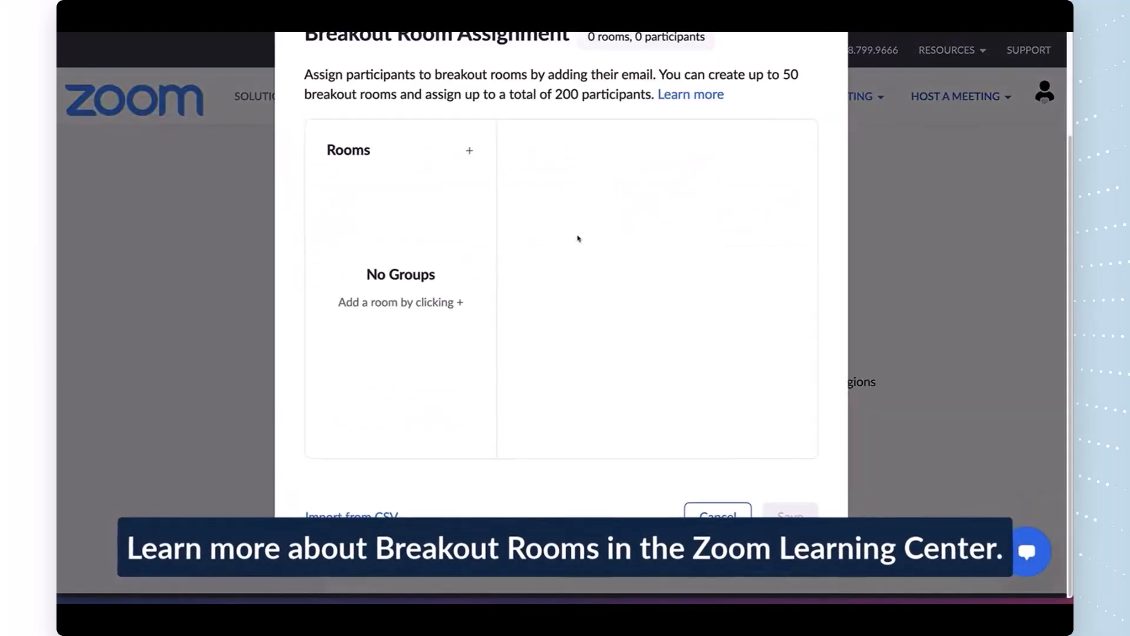
pyautogui.click(711, 514)
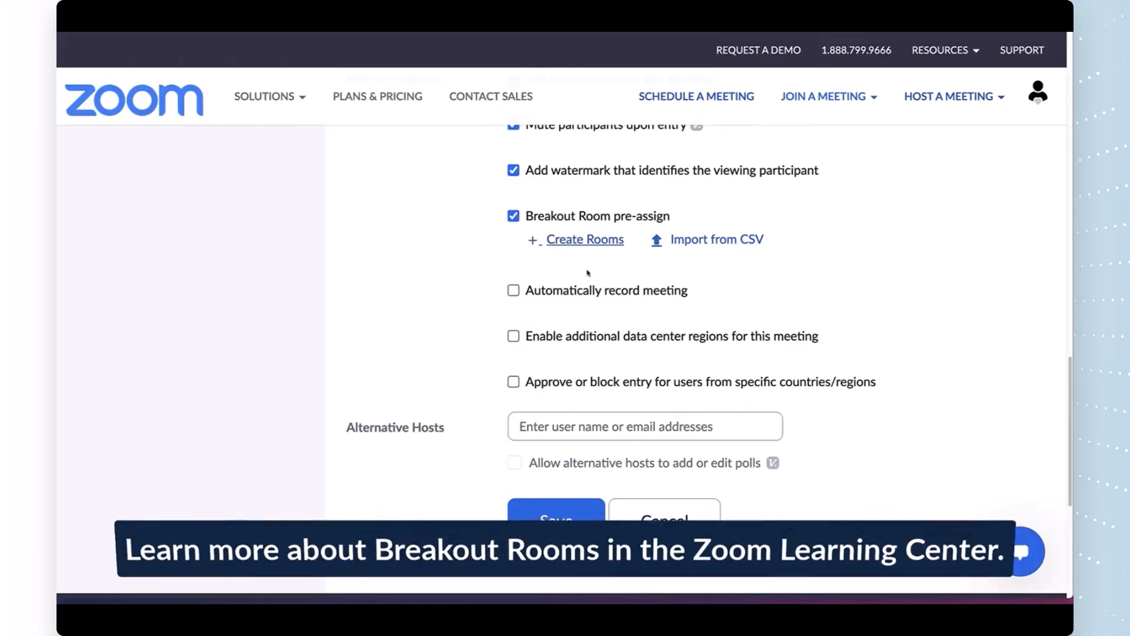
pyautogui.click(514, 290)
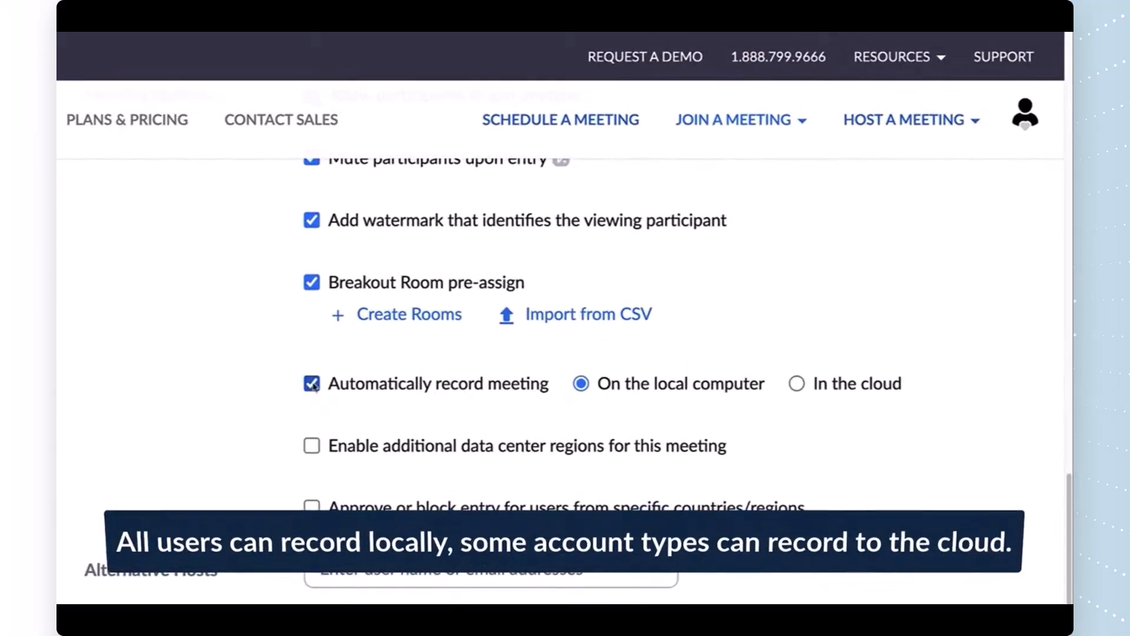
# Step: Turn automatic recording off, leaving extra data center regions and country entry restrictions unchecked
pyautogui.click(792, 384)
pyautogui.click(580, 383)
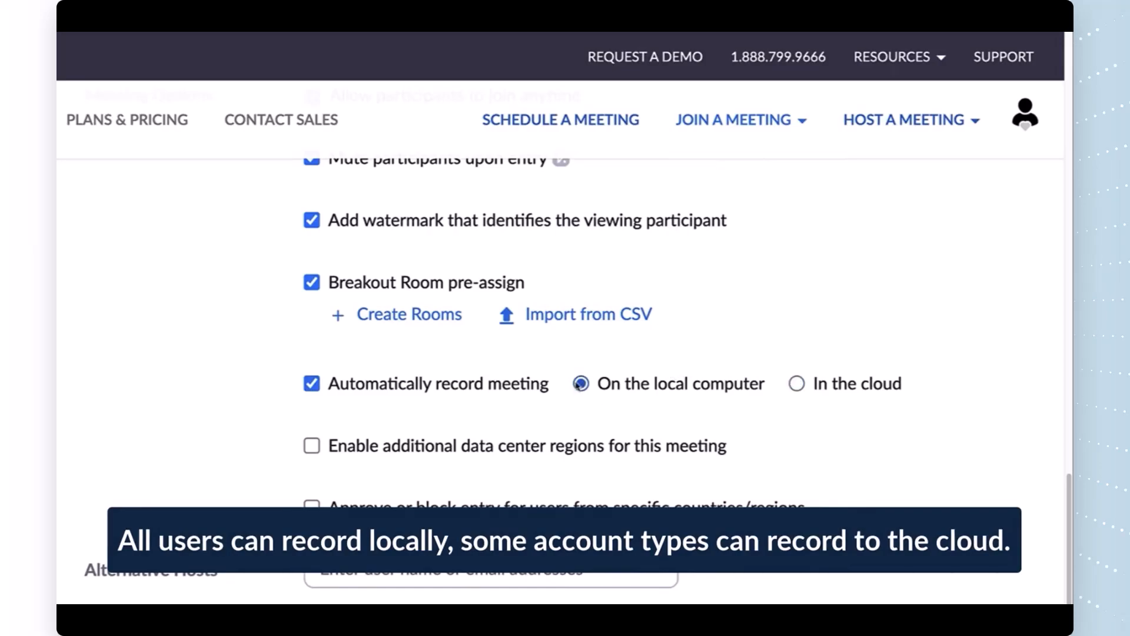
pyautogui.click(315, 384)
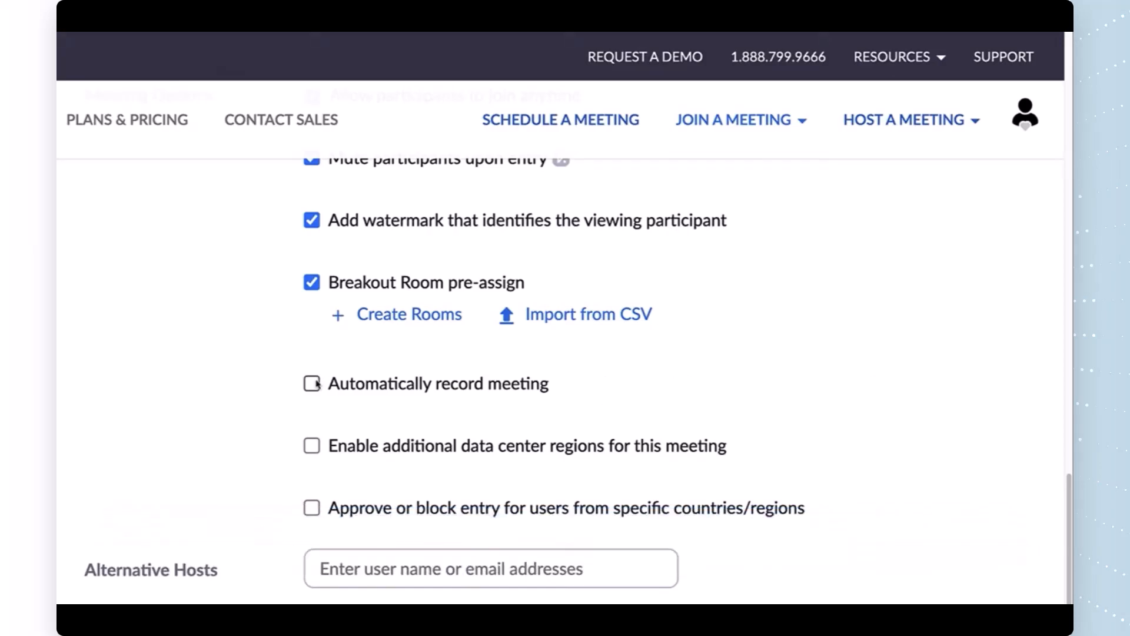
pyautogui.click(314, 446)
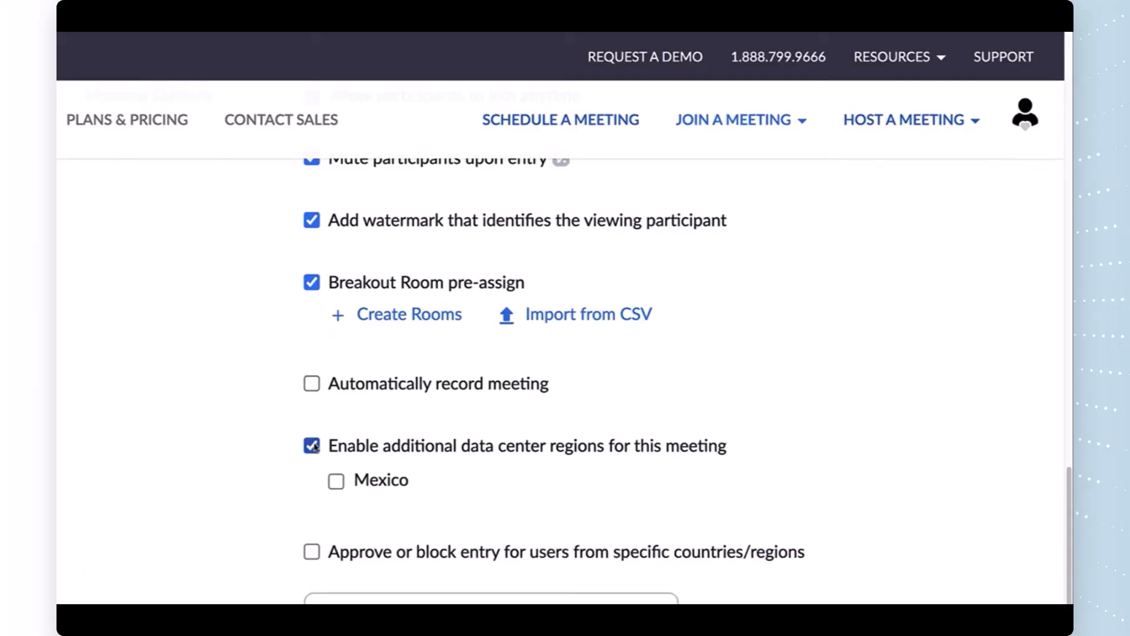
pyautogui.click(313, 446)
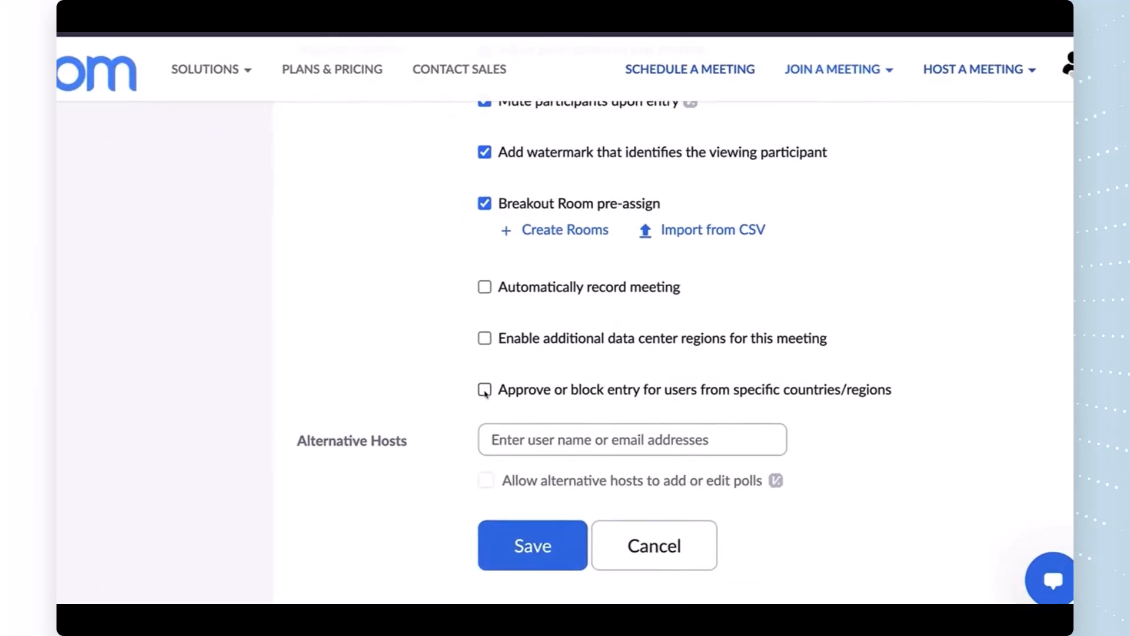
pyautogui.click(484, 389)
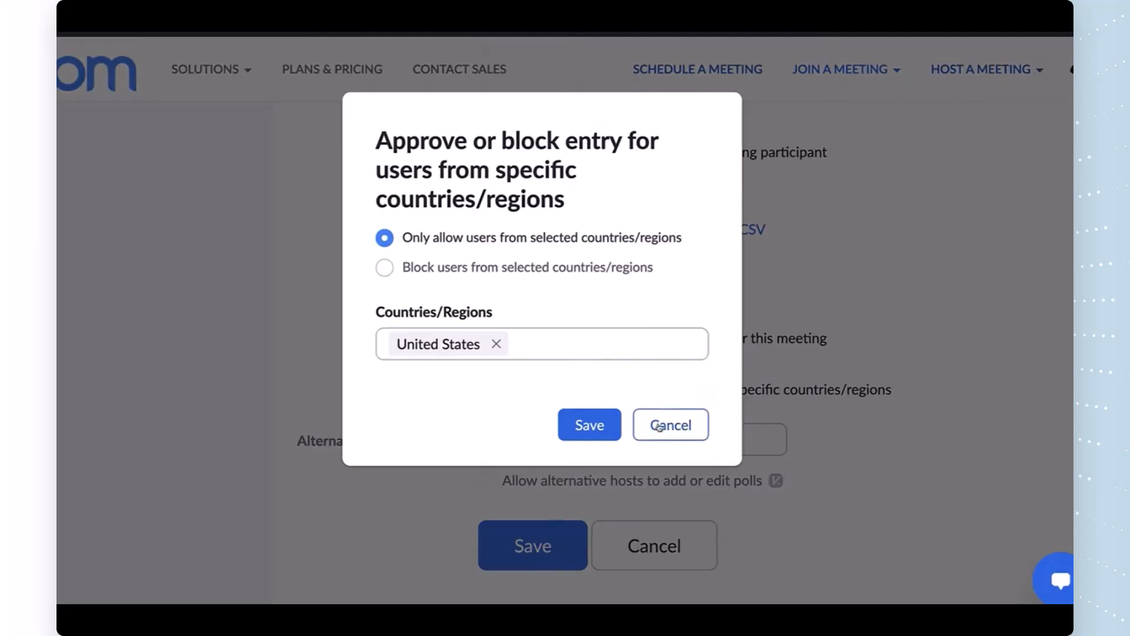
pyautogui.click(660, 427)
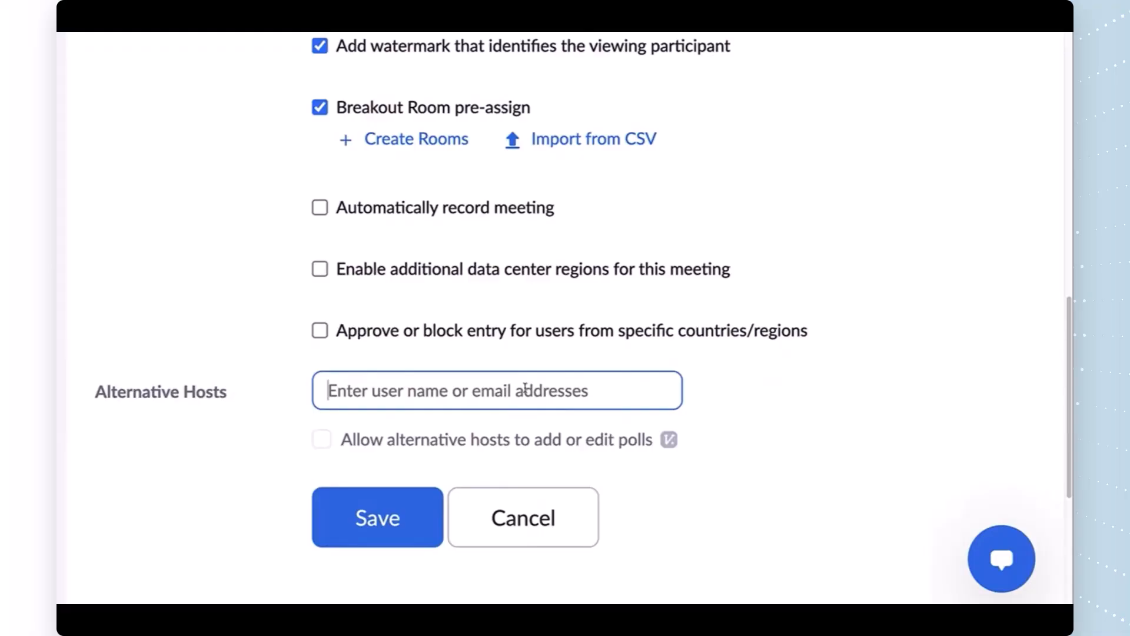
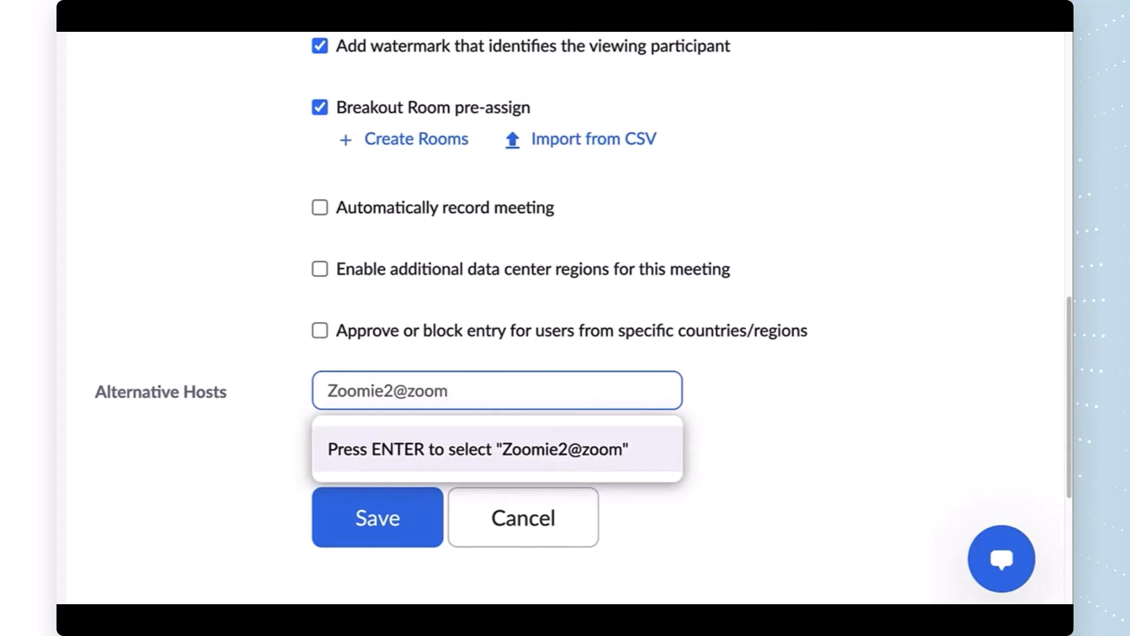
pyautogui.click(752, 398)
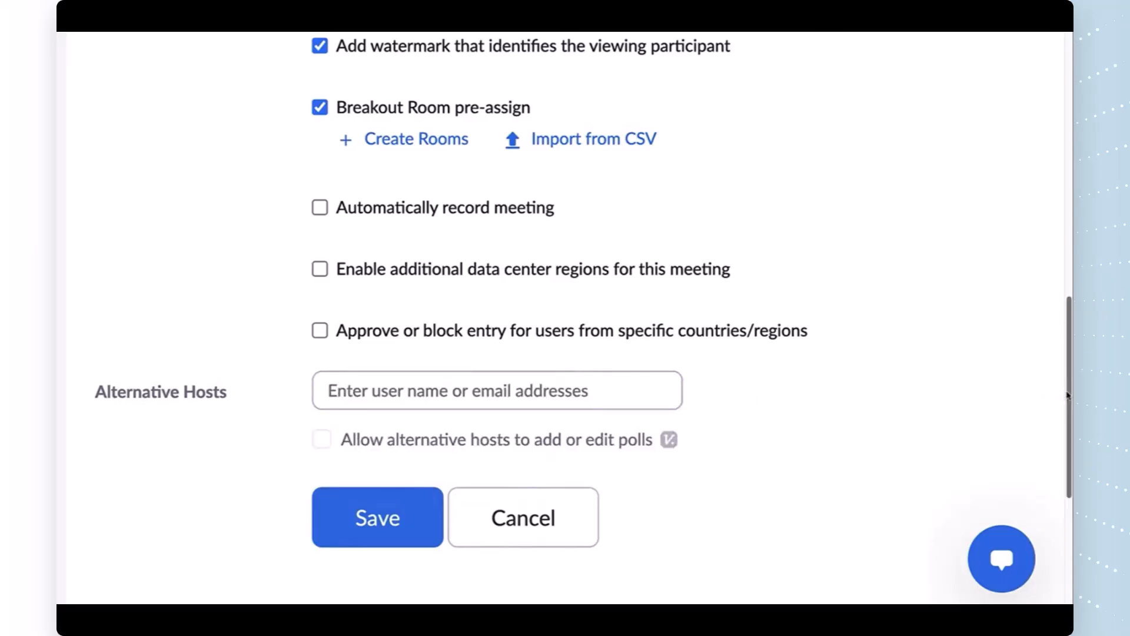
pyautogui.moveTo(1066, 396); pyautogui.dragTo(1067, 462)
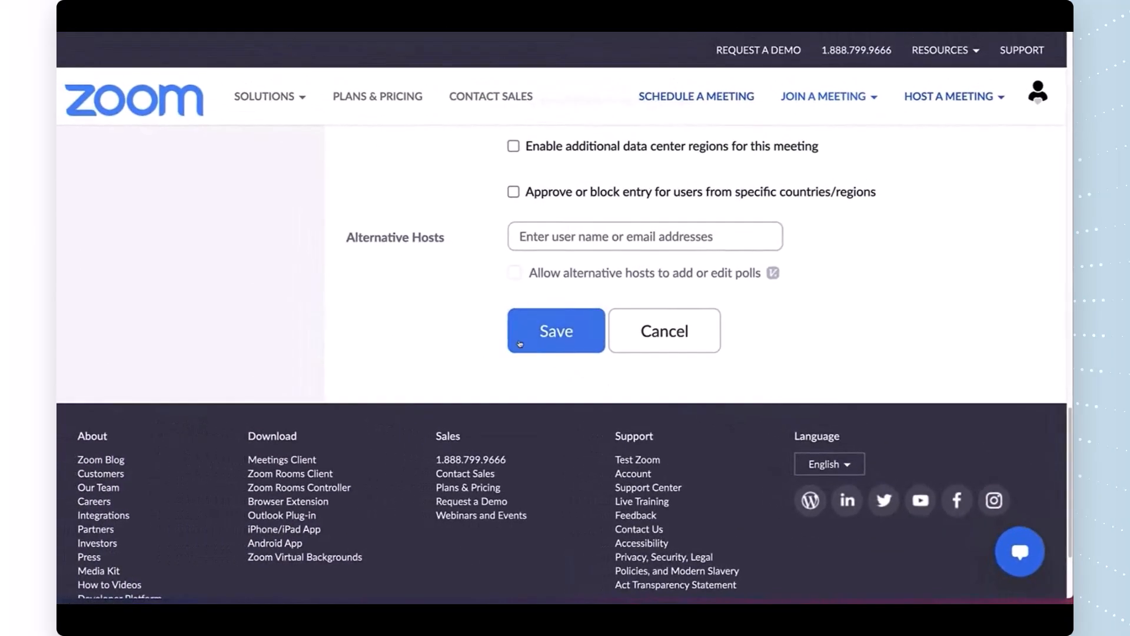
# Step: Save the Candidate Interview meeting, preview its invitation, then return to the Meetings list
pyautogui.click(520, 343)
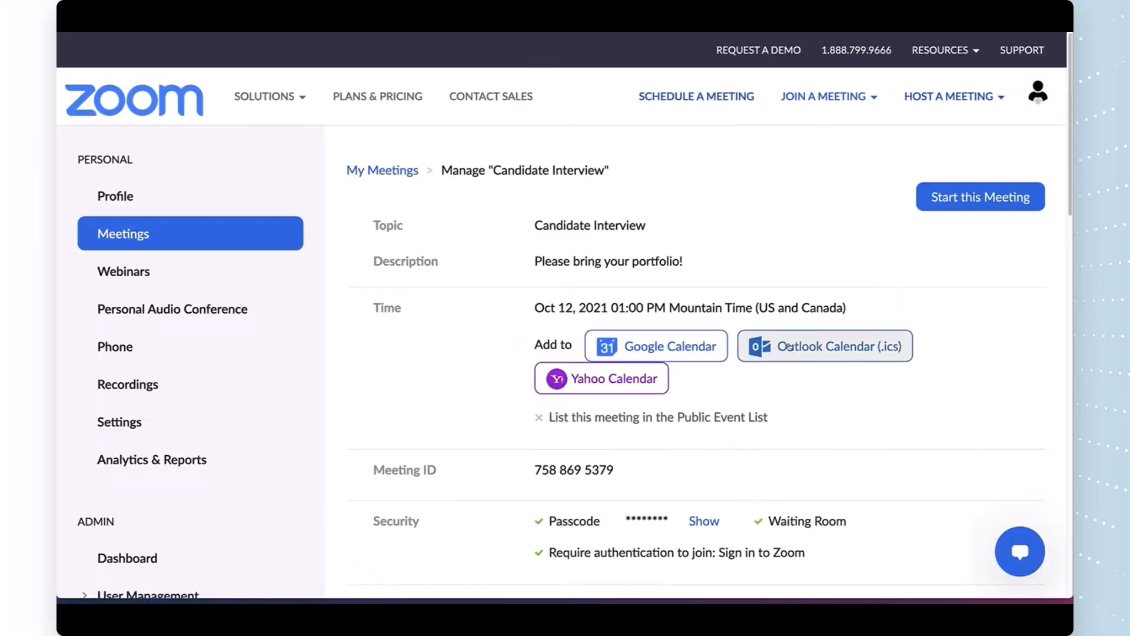
pyautogui.scroll(-3, 575, 317)
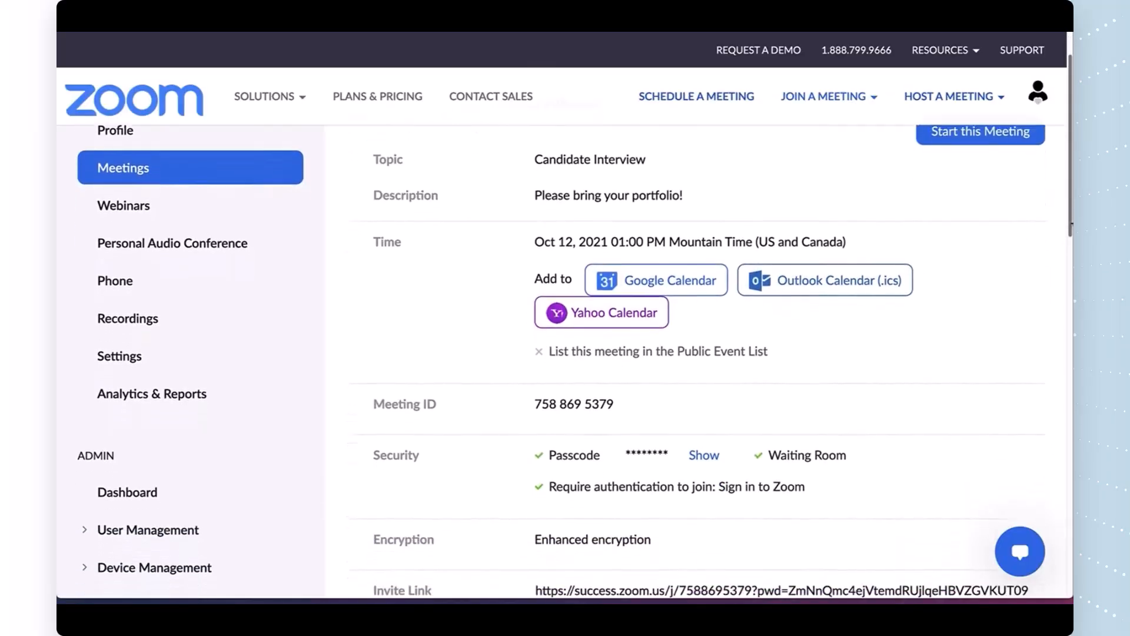
pyautogui.scroll(-3, 962, 402)
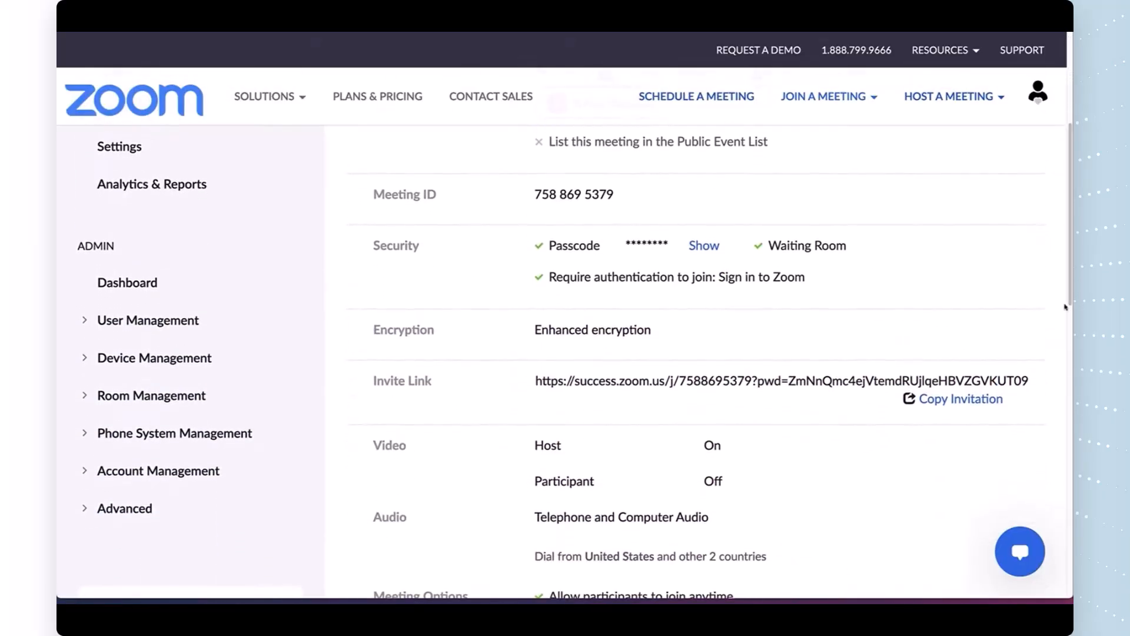
pyautogui.click(962, 400)
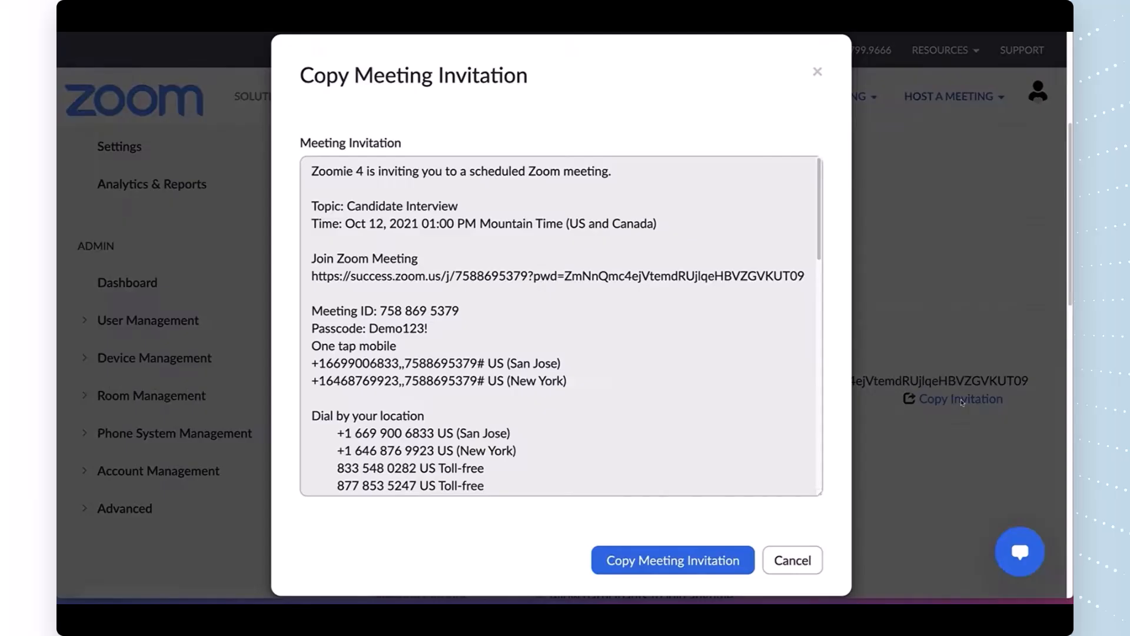
pyautogui.click(808, 560)
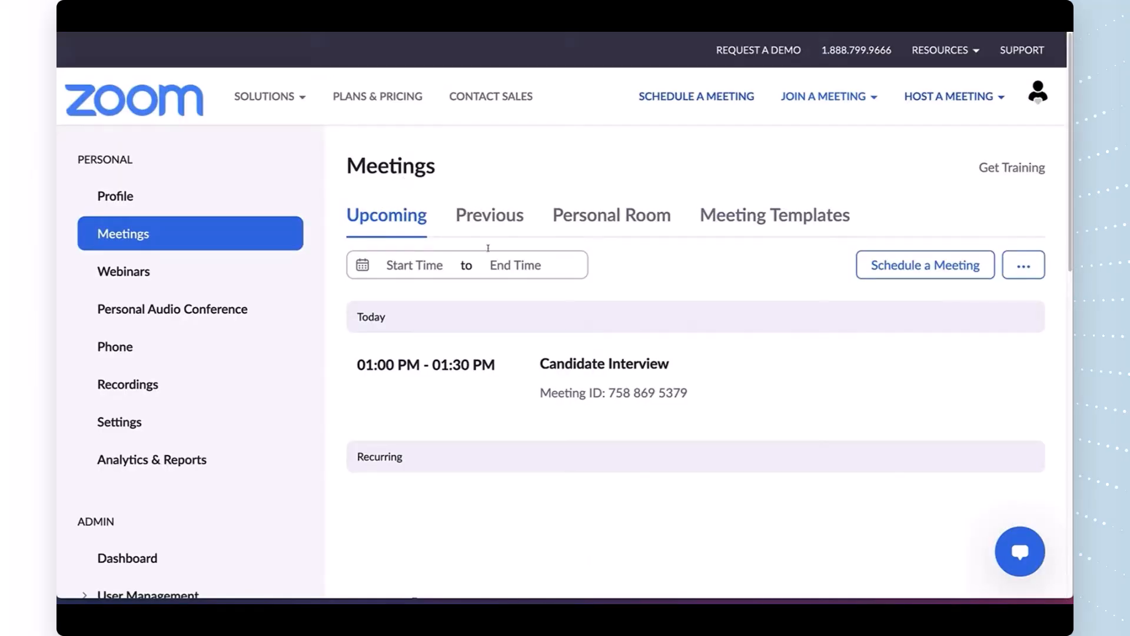
# Step: Save the Candidate Interview meeting as template 'Zoomie's Interview Demo', then use it from Meeting Templates
pyautogui.moveTo(575, 366)
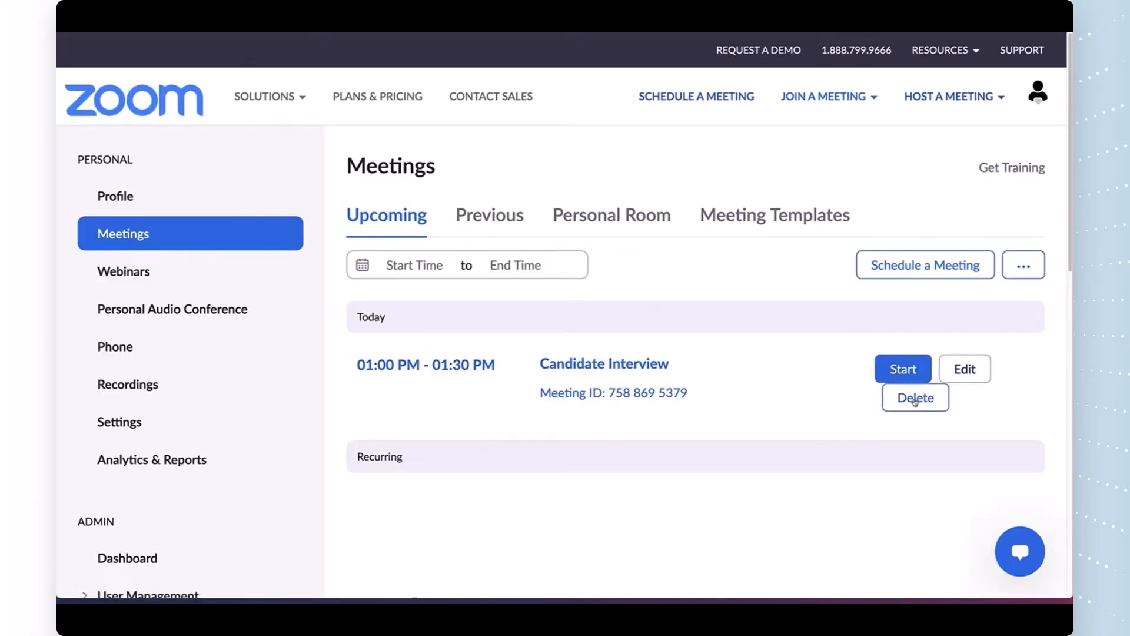
pyautogui.click(950, 380)
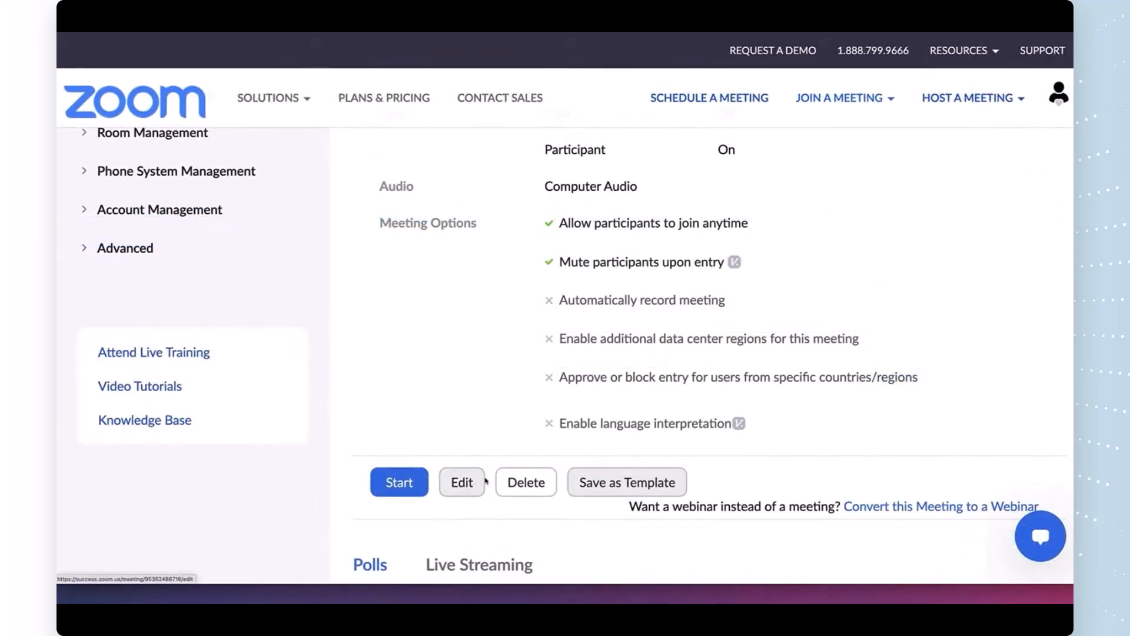
pyautogui.click(598, 480)
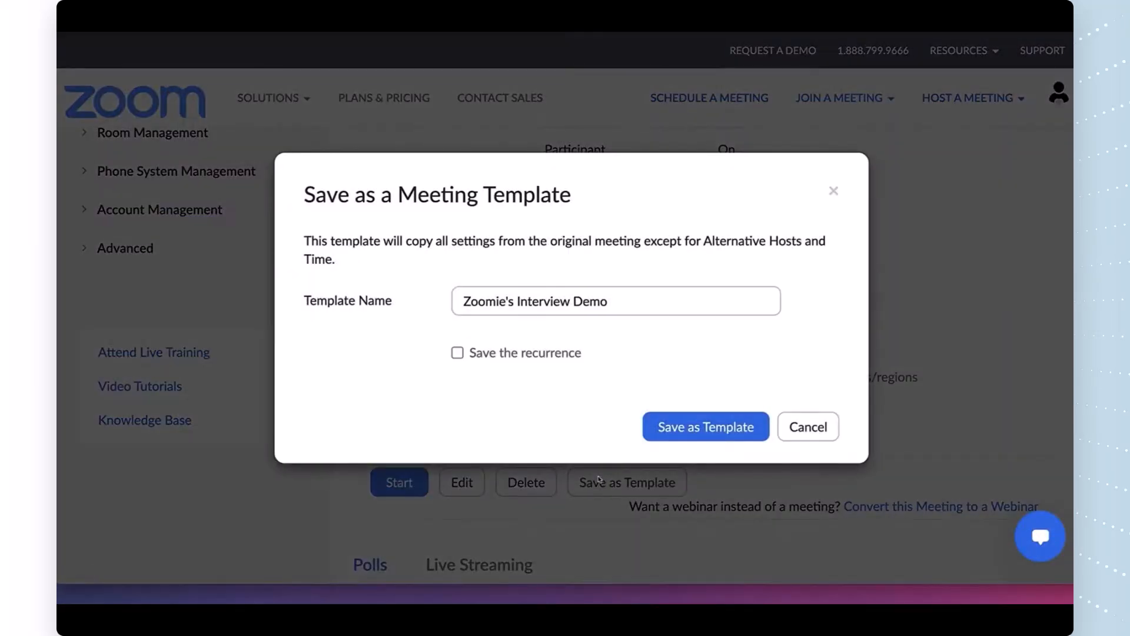
pyautogui.click(688, 428)
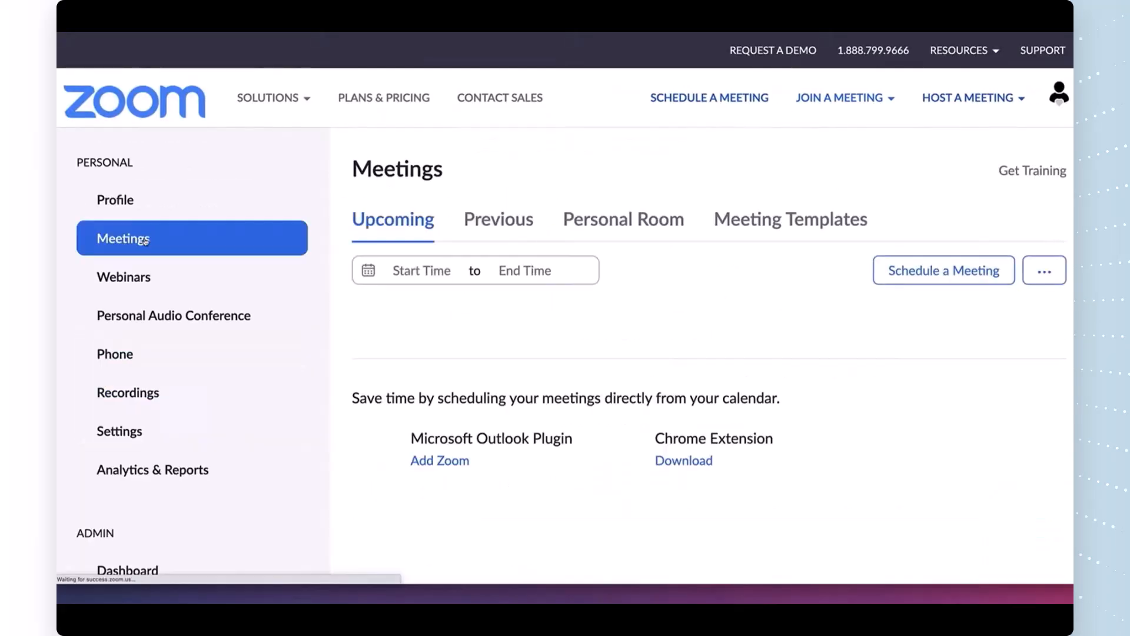
pyautogui.click(778, 227)
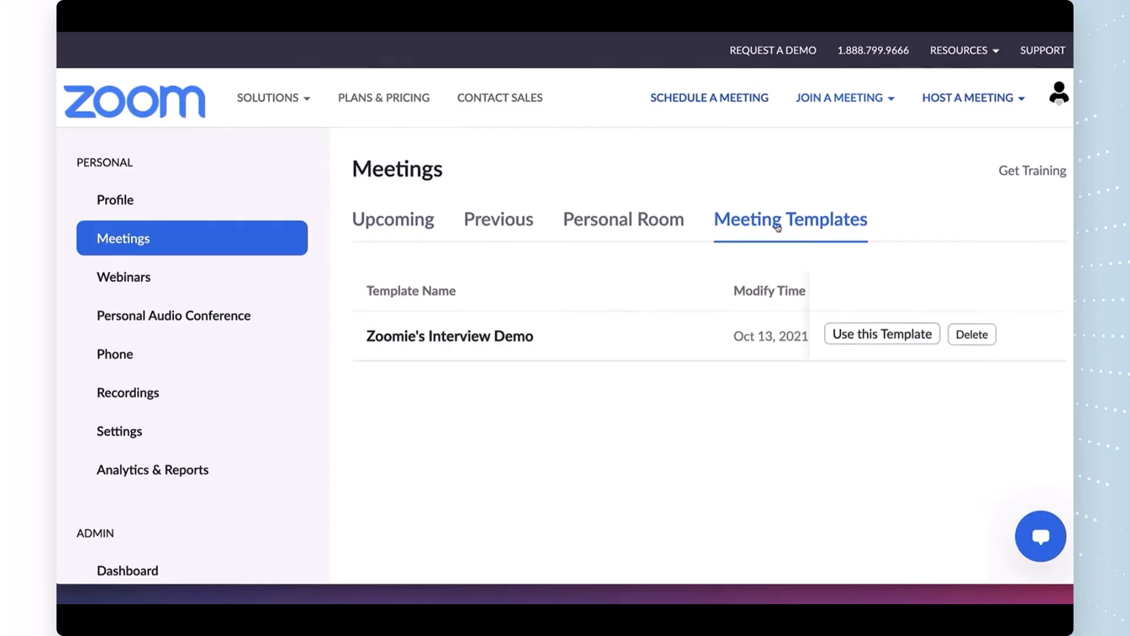
pyautogui.click(871, 333)
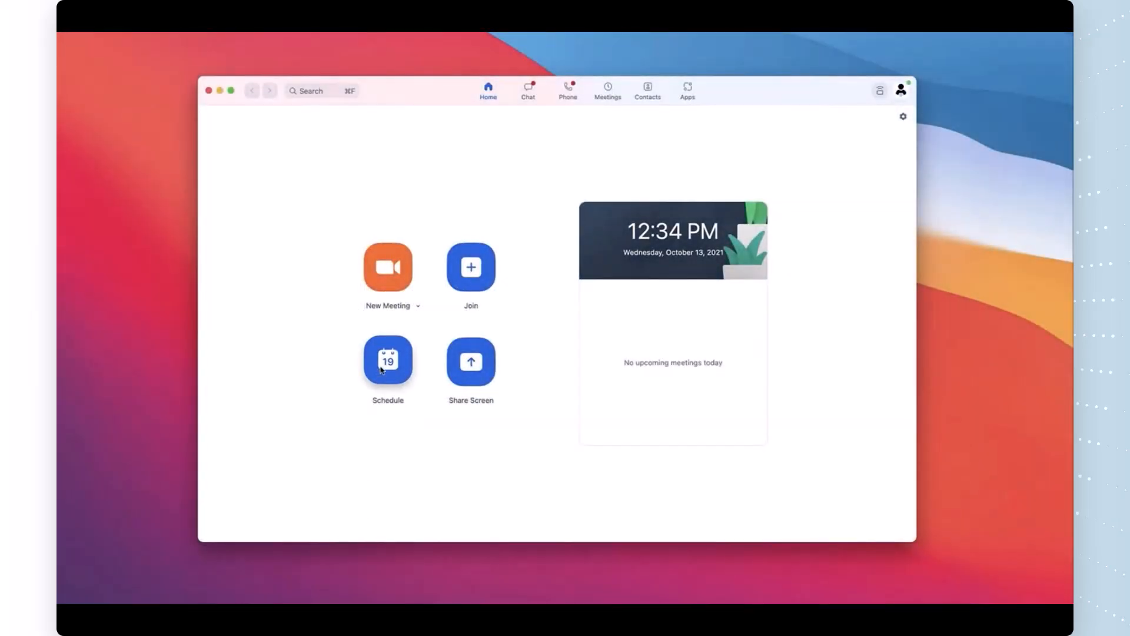
# Step: Schedule 'Zoomie's Demo Interview' for 10/13/2021, 2:00 PM to 2:30 PM
pyautogui.click(381, 370)
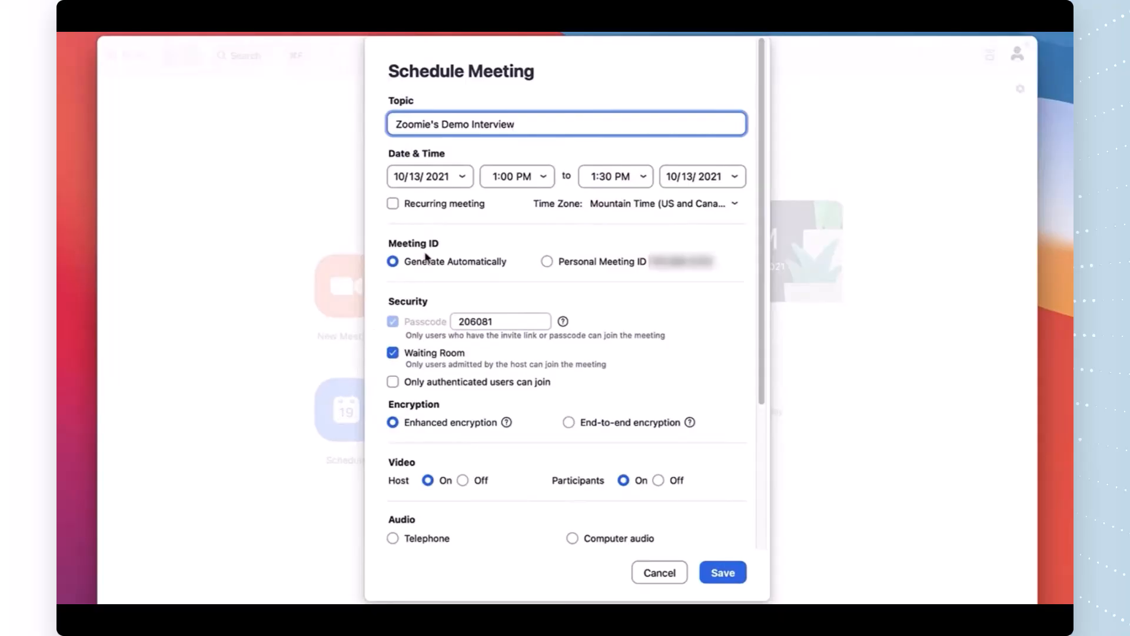
pyautogui.click(541, 177)
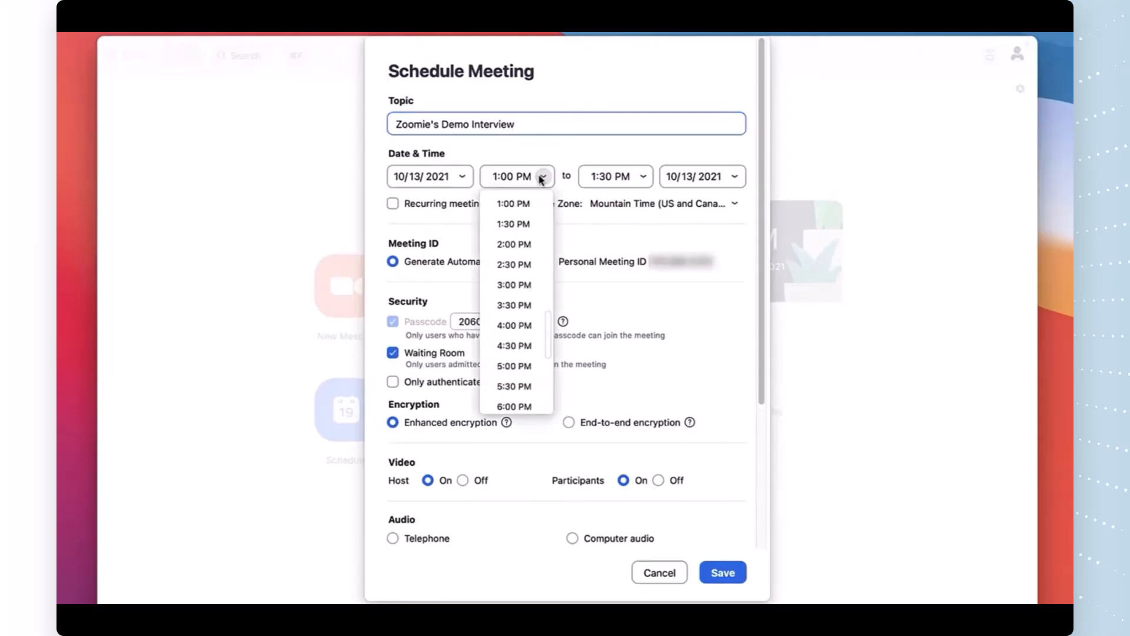
pyautogui.click(527, 243)
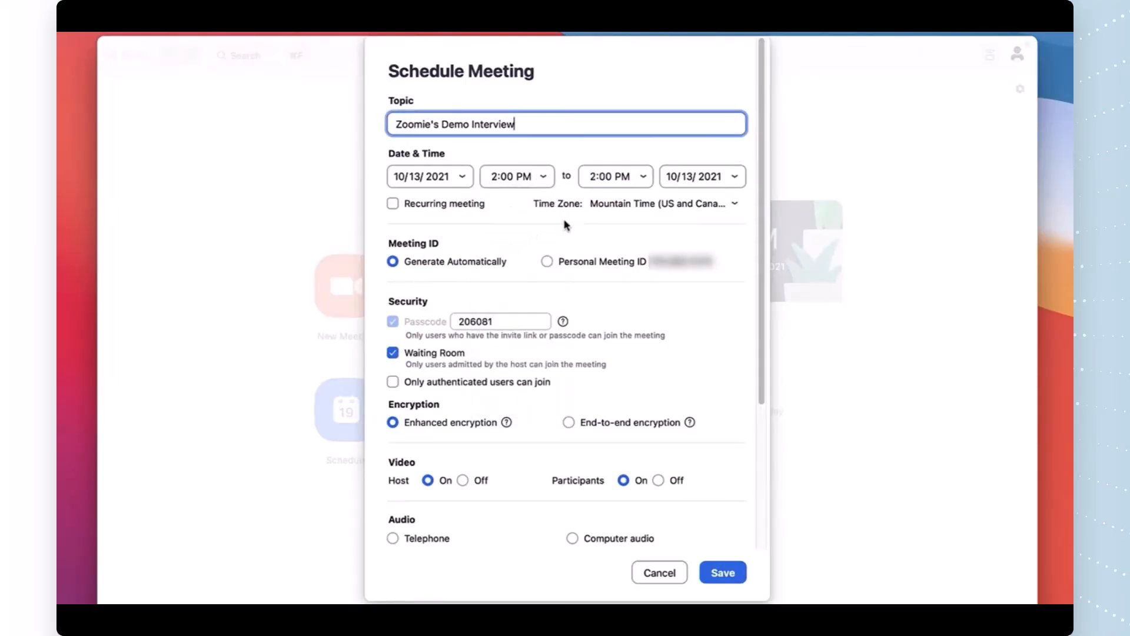
pyautogui.click(643, 176)
pyautogui.click(615, 223)
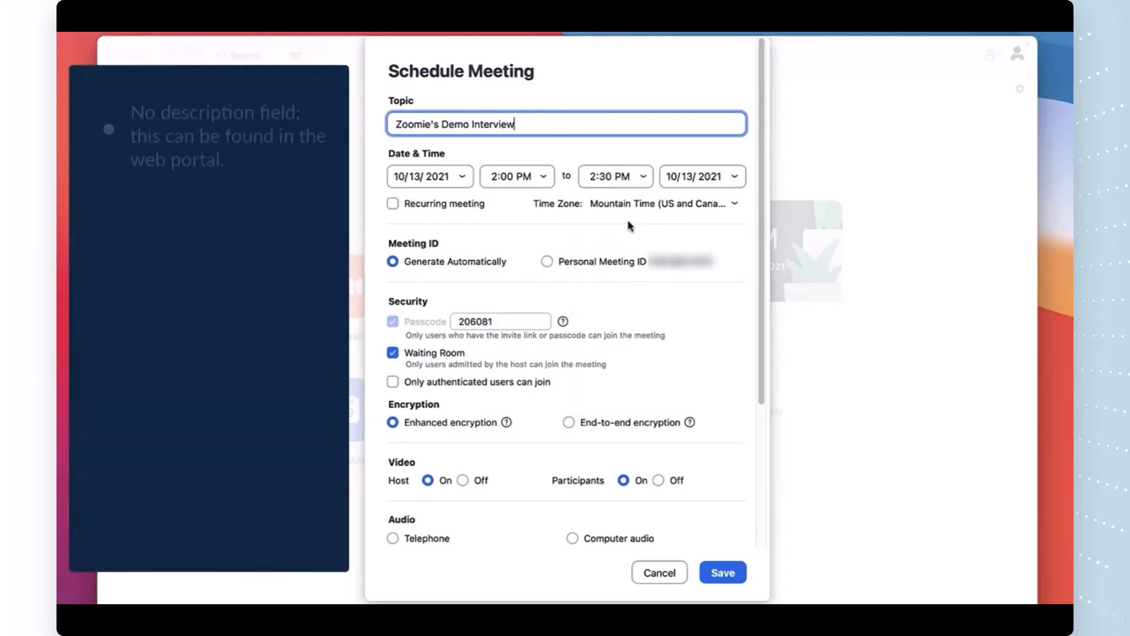
pyautogui.moveTo(762, 219); pyautogui.dragTo(756, 365)
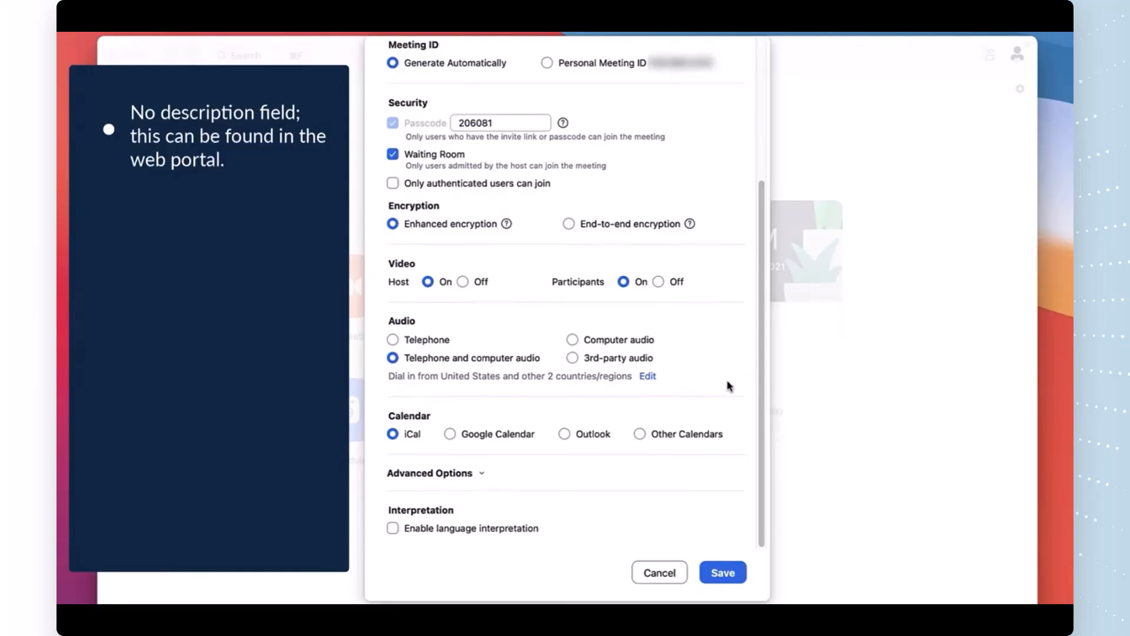
# Step: Choose Outlook as the calendar, allow joining anytime, and record automatically to the local computer
pyautogui.click(449, 436)
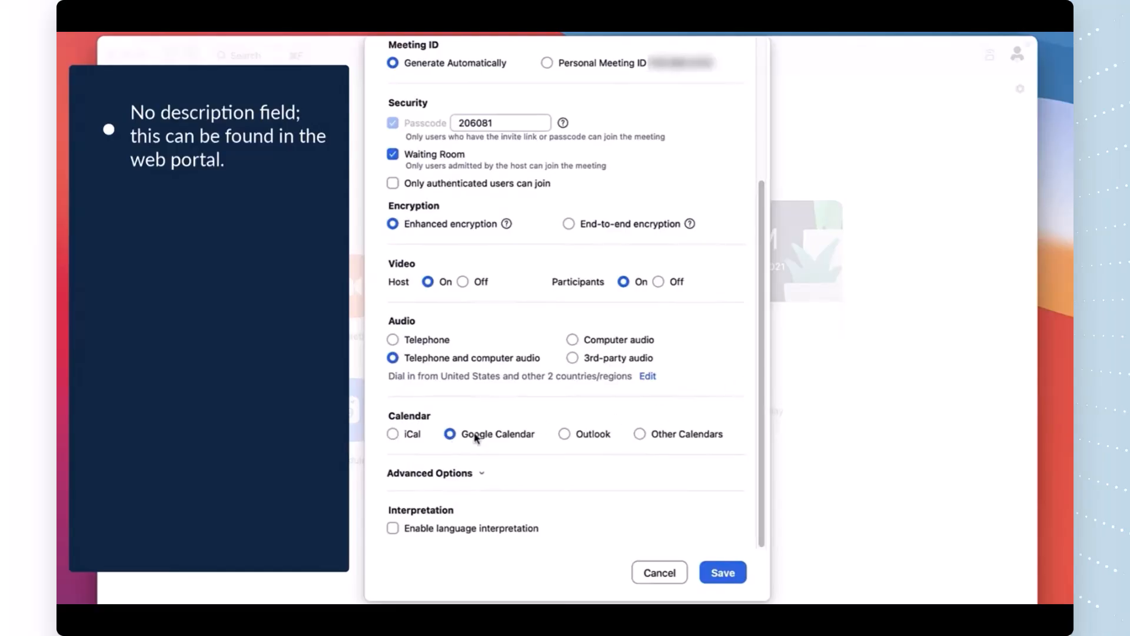
pyautogui.click(563, 435)
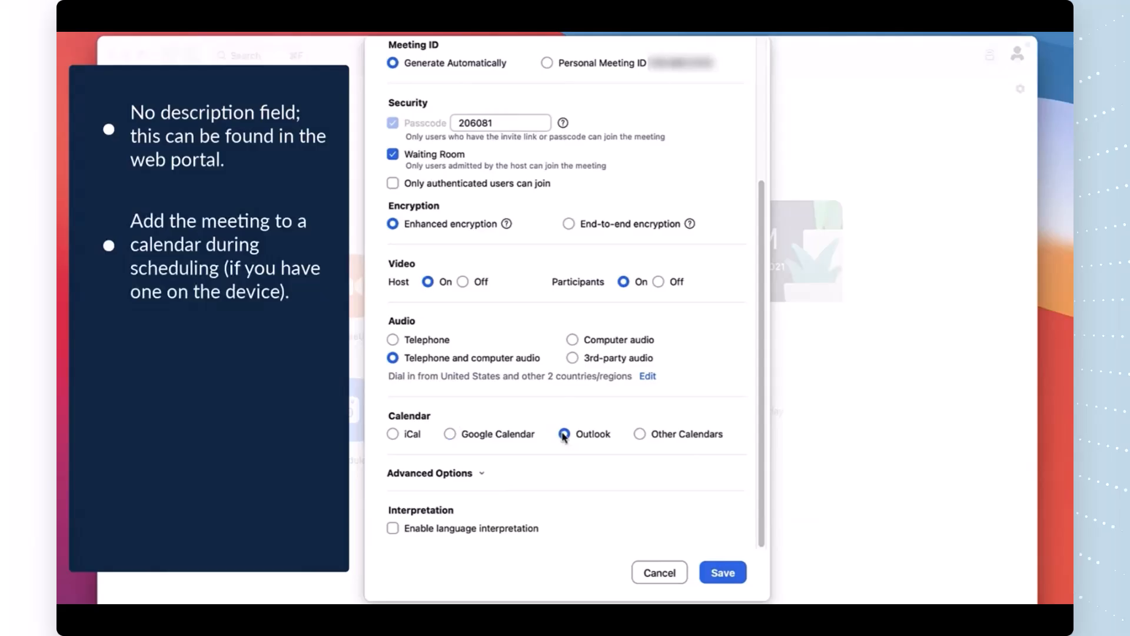
pyautogui.click(482, 473)
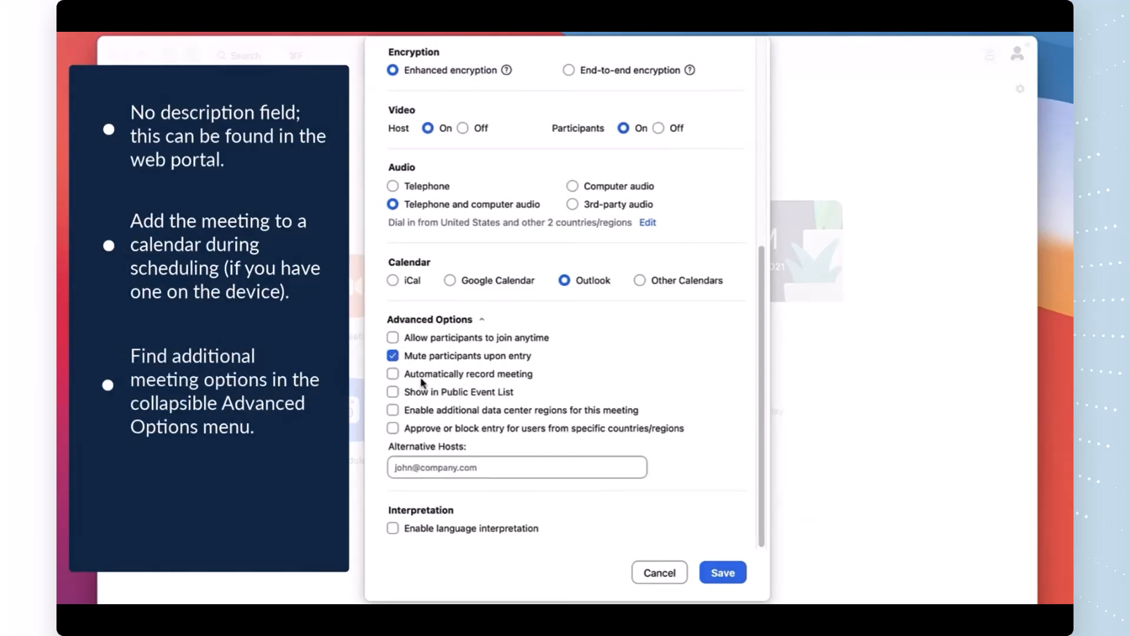
pyautogui.click(393, 339)
pyautogui.click(393, 374)
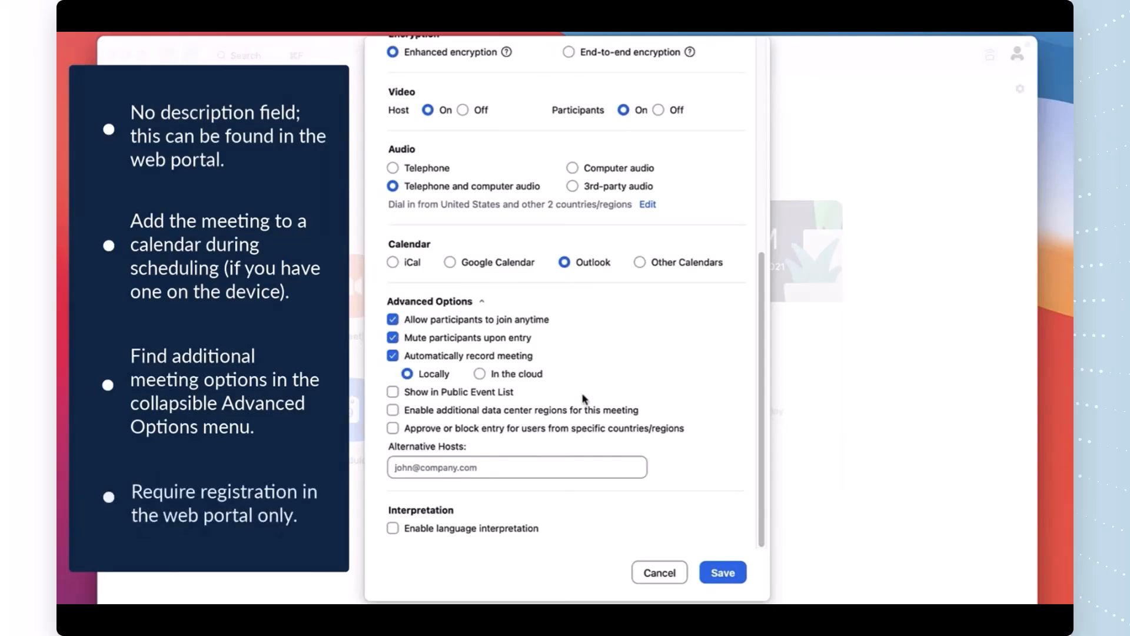
pyautogui.moveTo(760, 416); pyautogui.dragTo(752, 340)
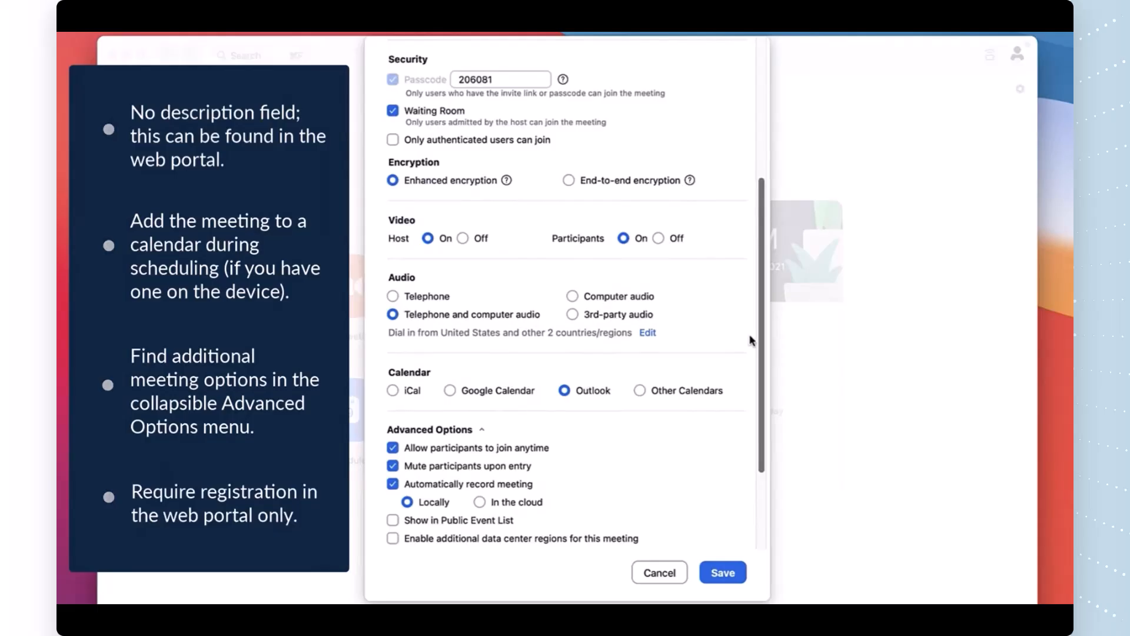